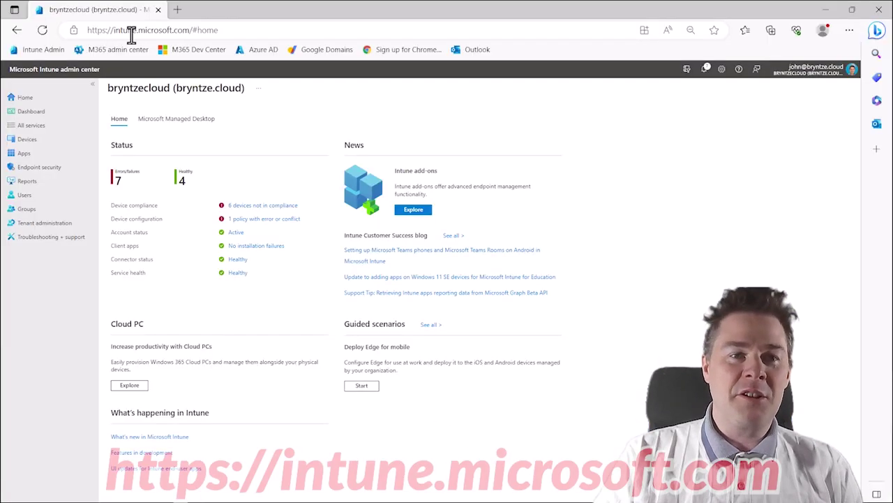
Step: Open the Driver updates for Windows 10 and later (preview) page under the device policies at intune.microsoft.com
left_click_drag(113, 30, 178, 33)
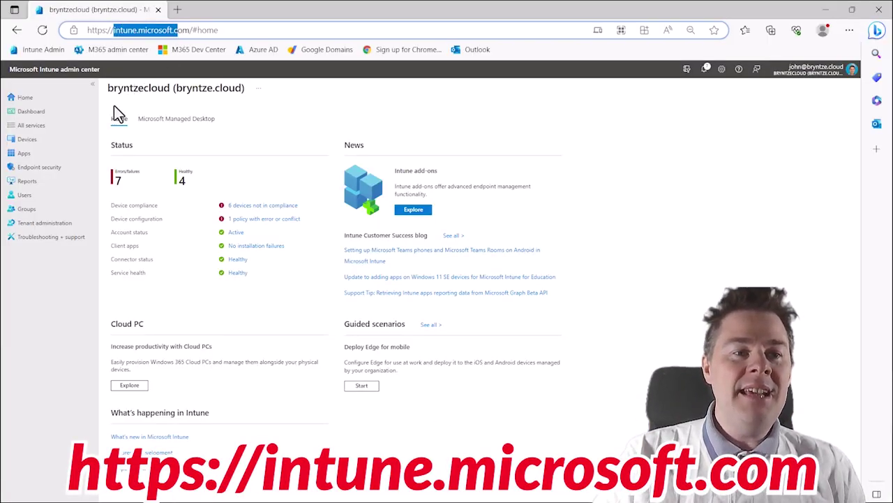
left_click(29, 145)
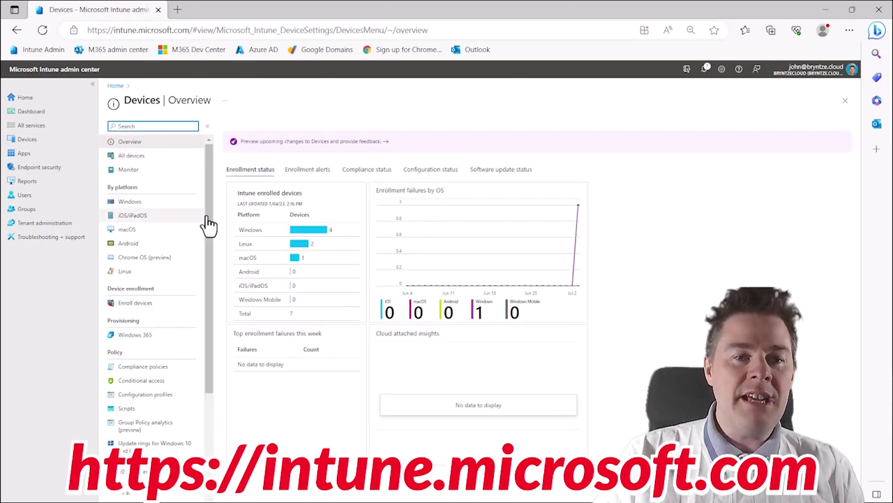
scroll(206, 218, "down", 1)
scroll(215, 298, "down", 3)
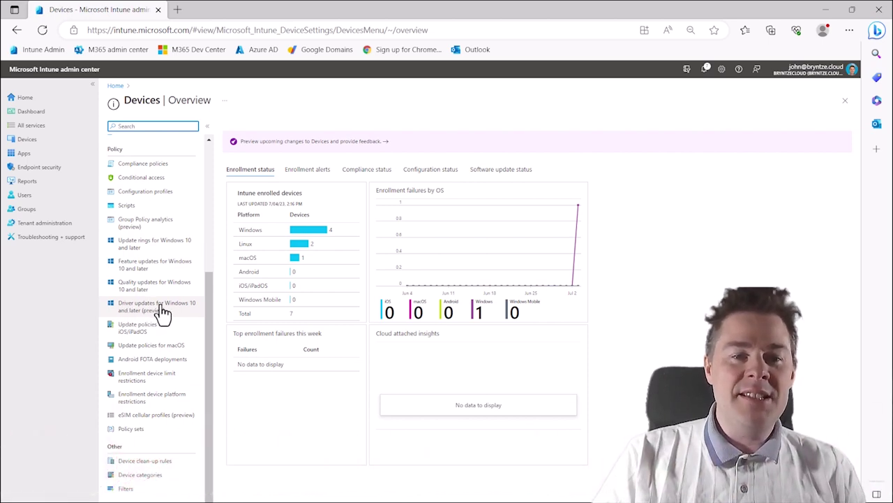
left_click(162, 313)
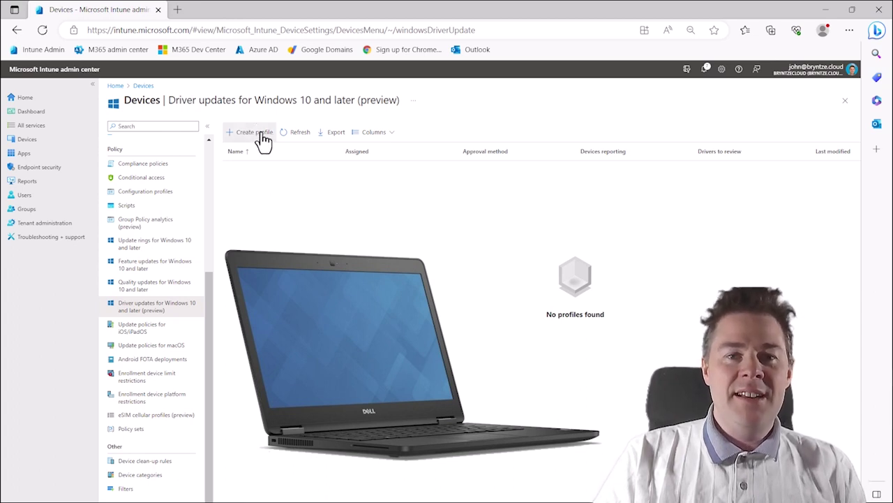
Step: Start a driver update profile named "JBN - Drivers Update (manual) - Dell E4750" with the description "Driver for Dell Latitude E4750"
left_click(255, 133)
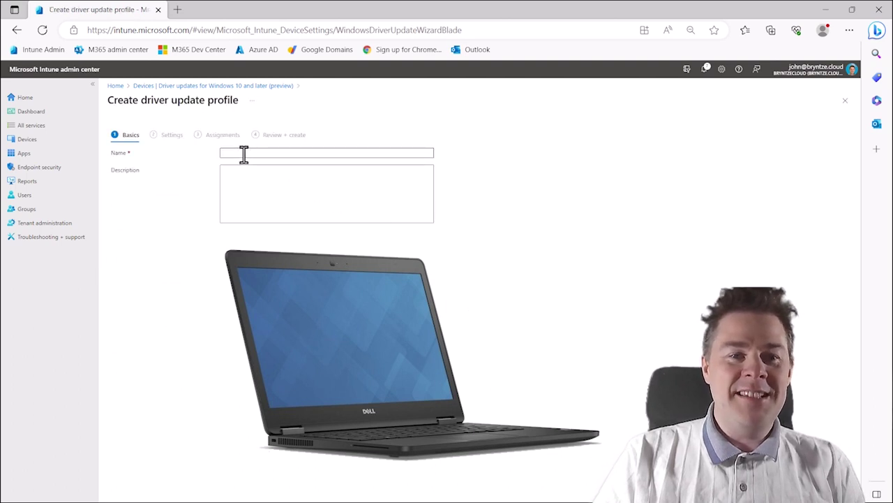
left_click(243, 155)
type("JBN - Drivers Update (manual) - Dell E4750")
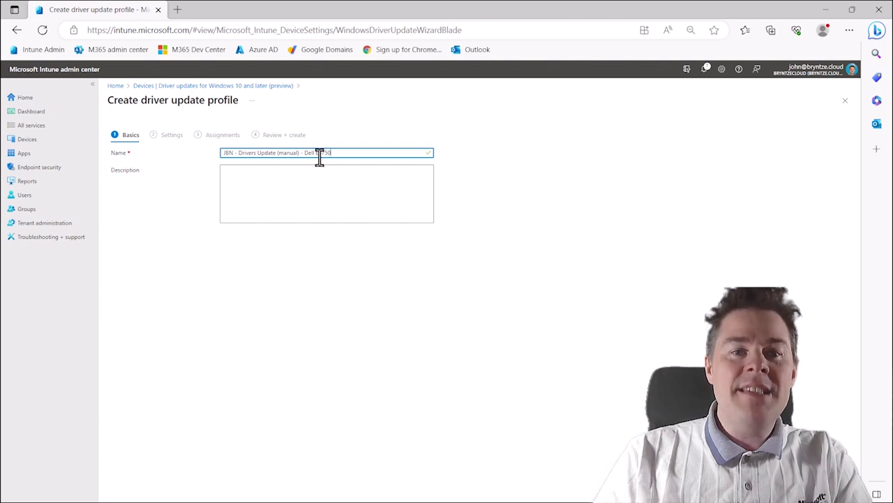
left_click(259, 182)
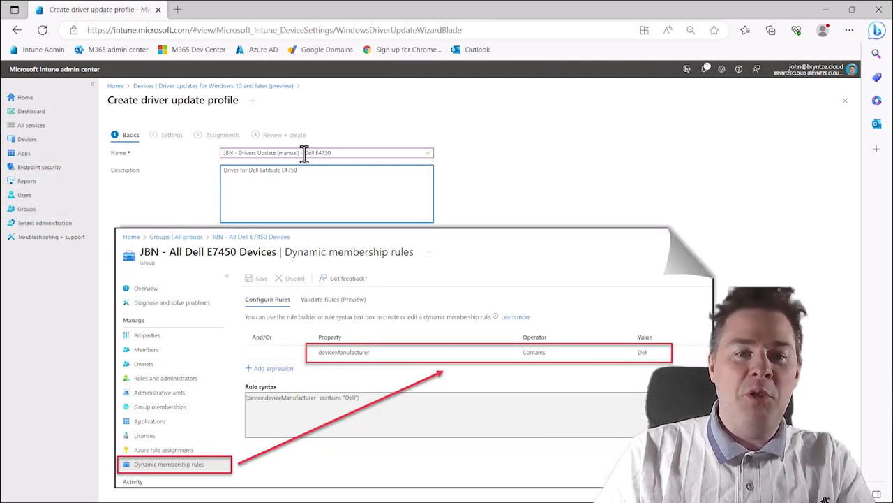
left_click_drag(304, 154, 335, 153)
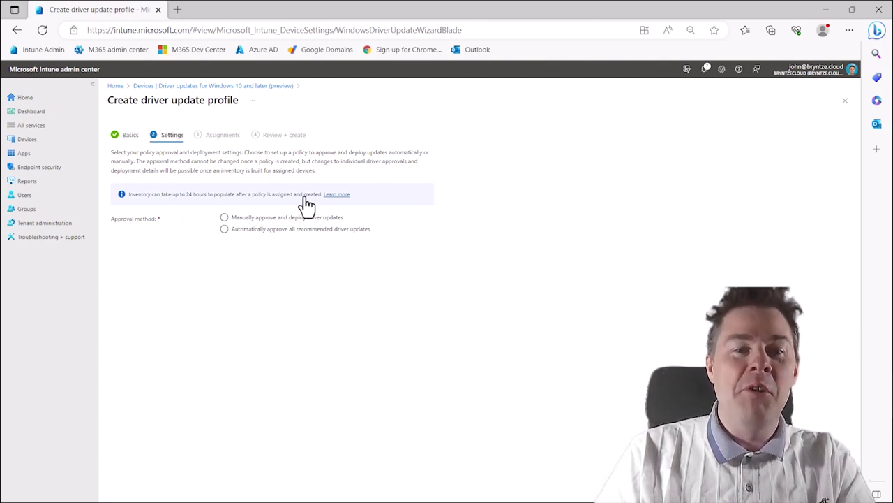
Step: Set the profile's approval method to "Manually approve and deploy driver updates"
left_click(253, 228)
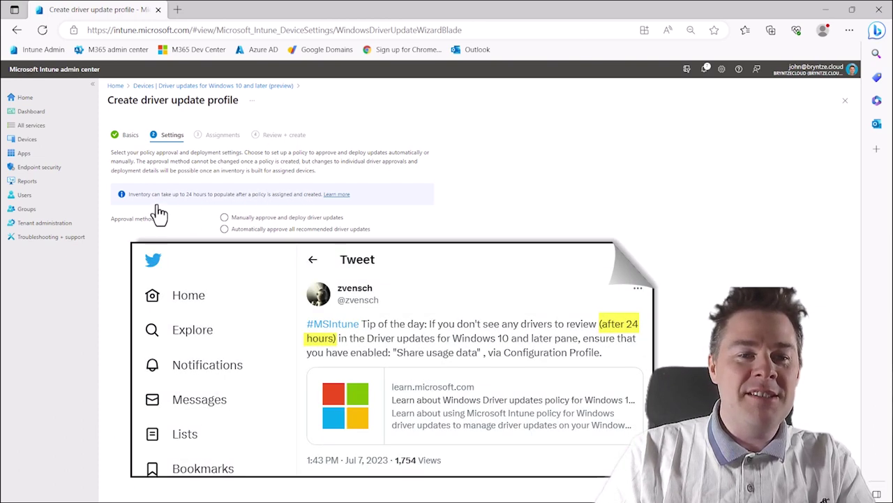
left_click(224, 230)
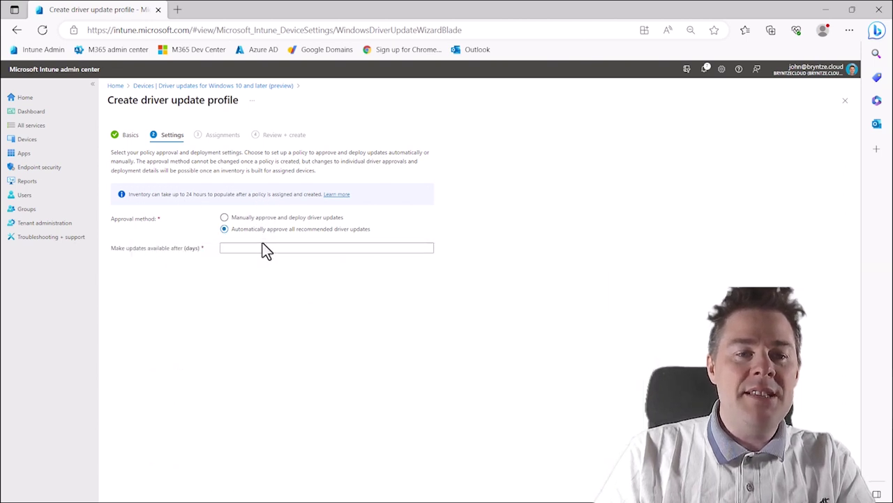
left_click(225, 220)
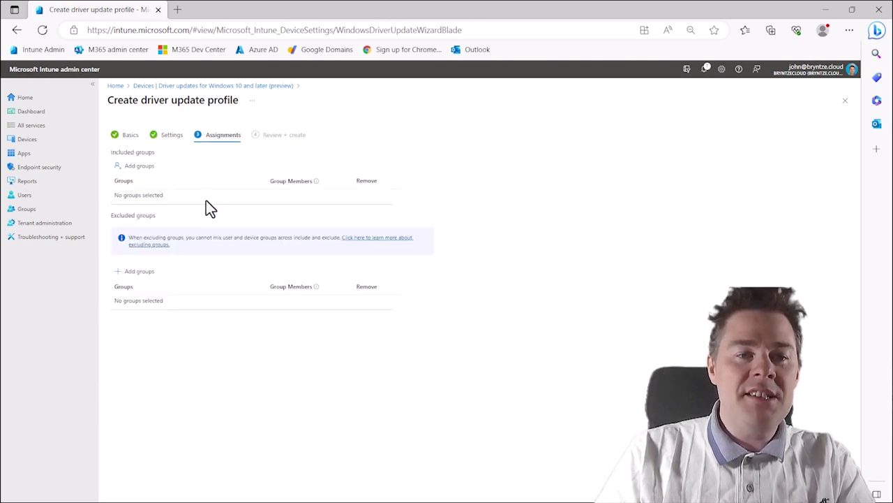
Step: Include the group "JBN - All Dell E7450 Devices" in the assignments and create the driver update profile
left_click(140, 173)
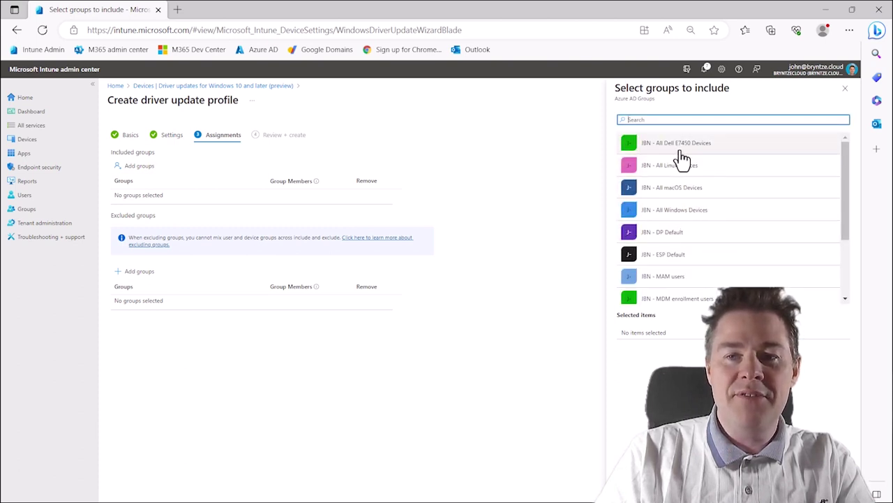
left_click(680, 150)
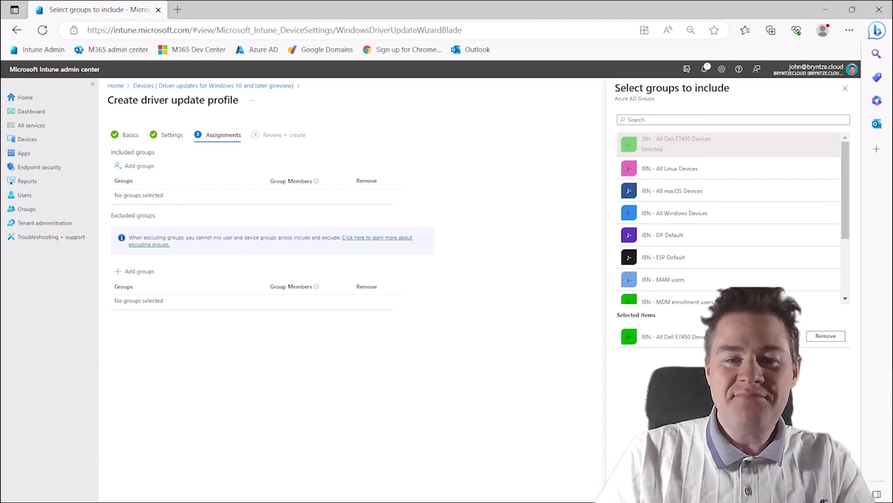
left_click(632, 486)
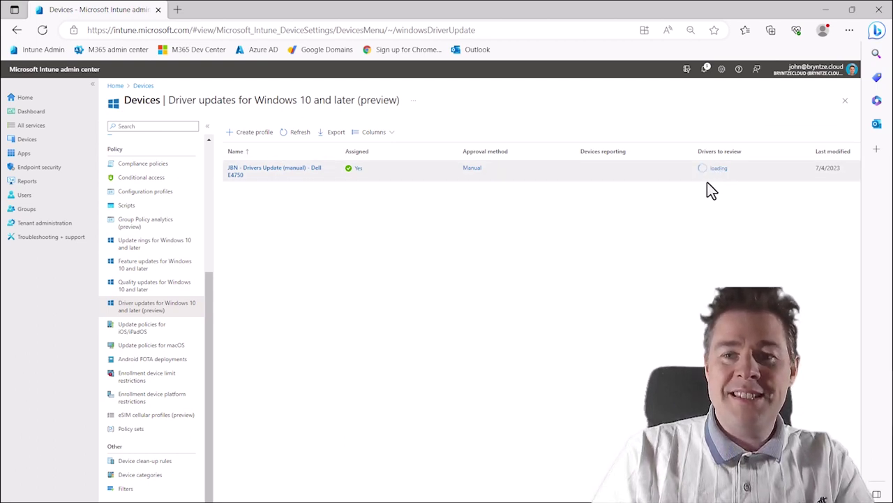
left_click(177, 9)
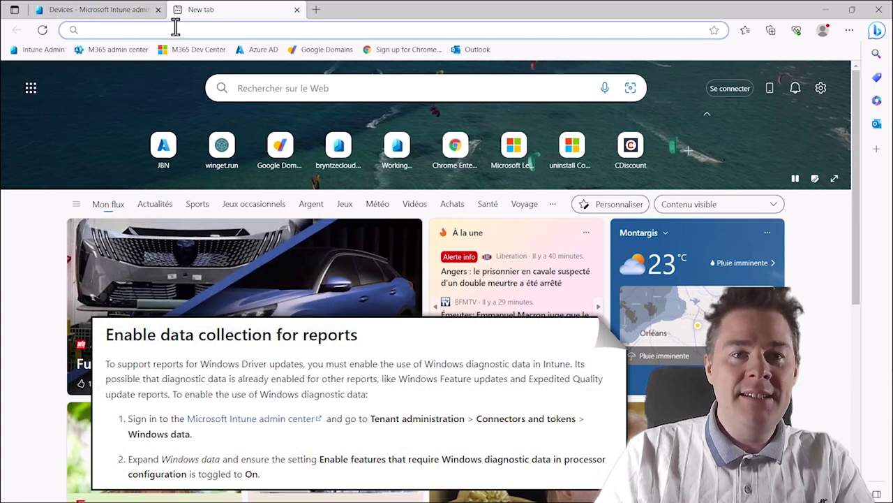
type("https://learn.microsoft.com/en-us/mem/intune/protect/windows-update-reports#reports-for-windows-driver-updates-policy")
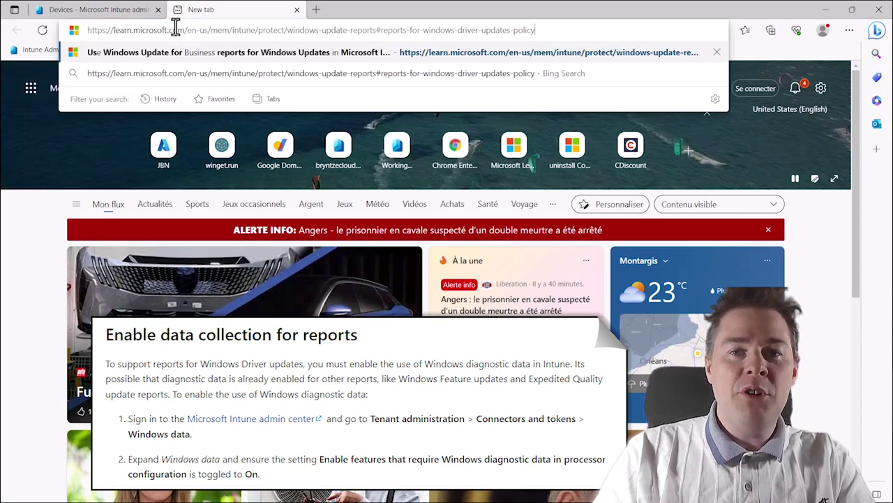
key("Return")
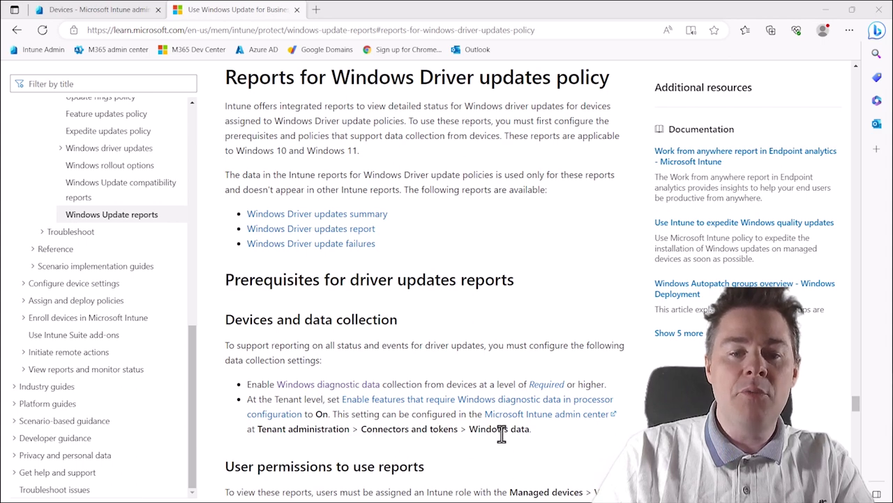
Step: In the tenant's Windows data connector settings, enable features that require Windows diagnostic data in processor configuration and save
left_click(105, 10)
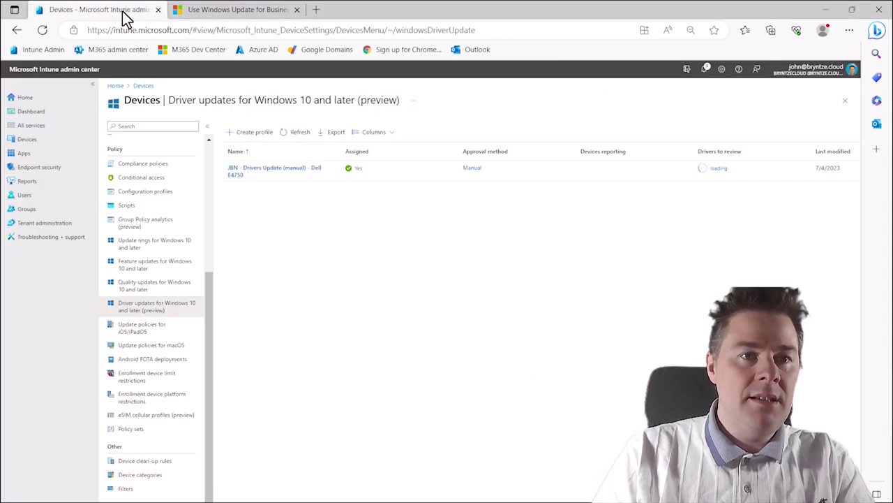
left_click(46, 225)
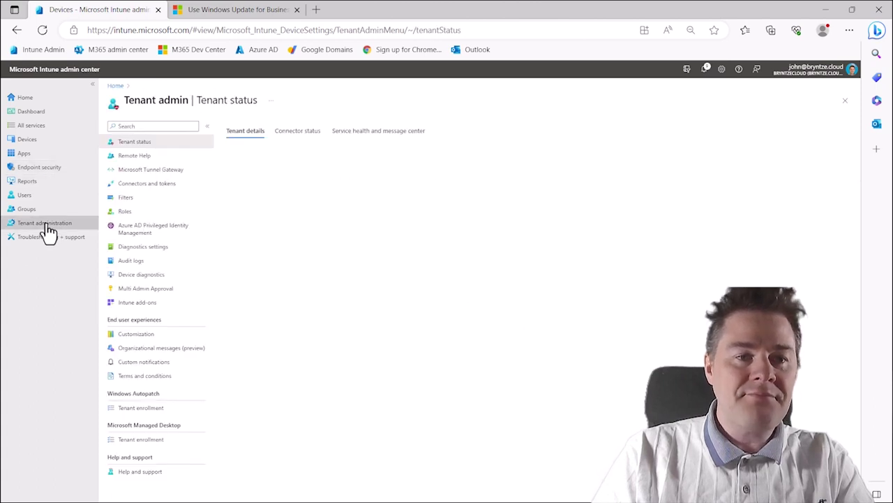
left_click(146, 186)
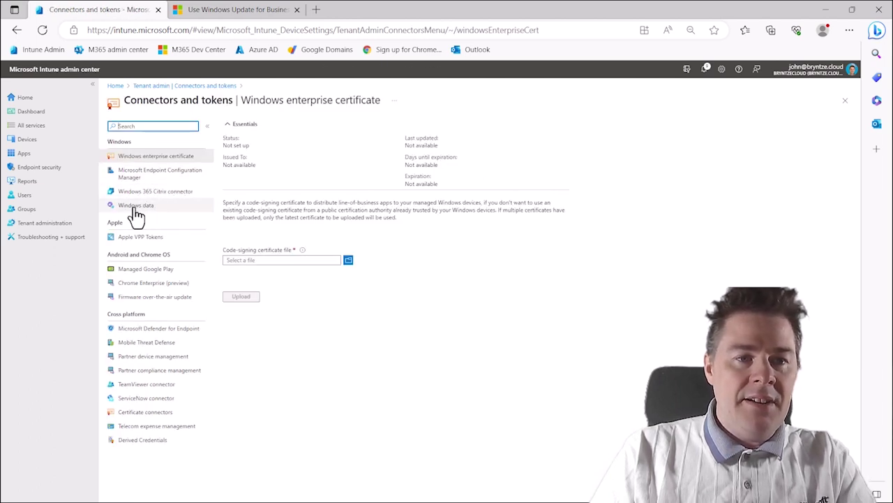
left_click(137, 207)
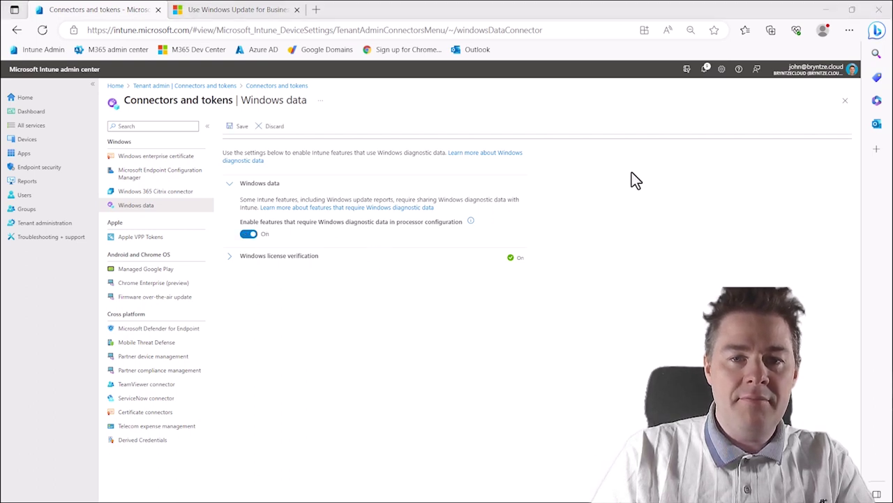
left_click(238, 131)
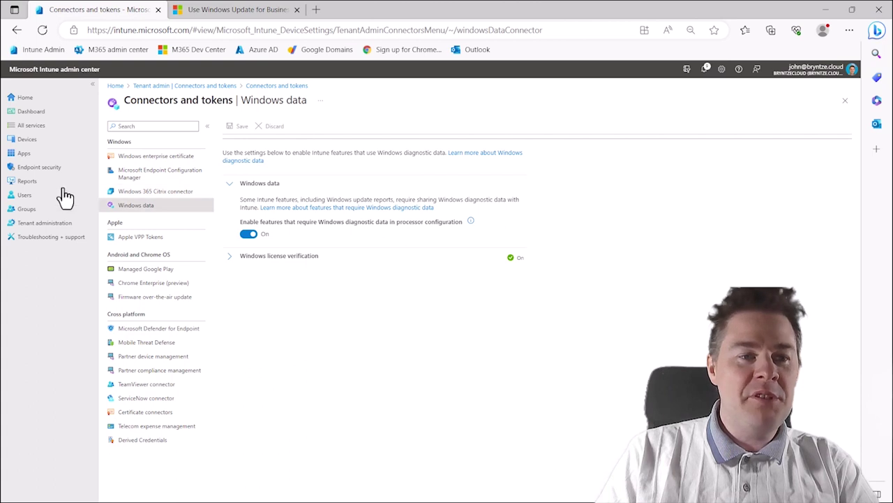
Step: Examine the Windows Driver updates section of the Windows updates report summary and consult the reports documentation again
left_click(23, 185)
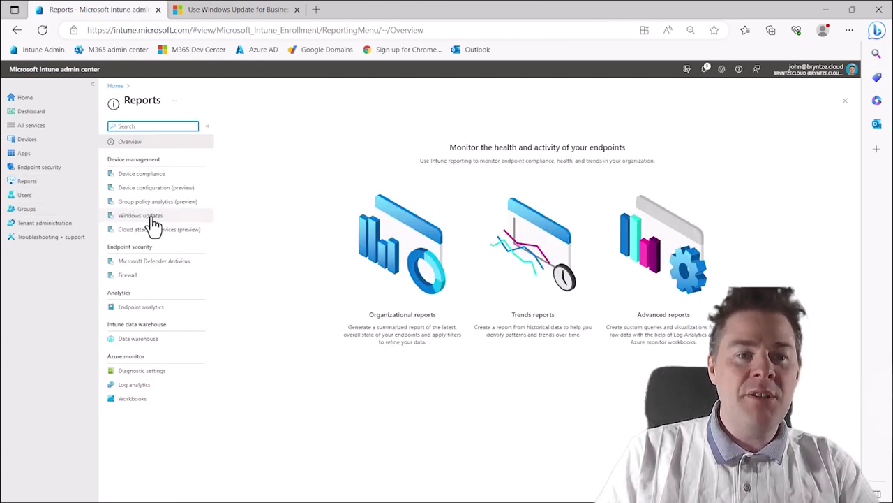
left_click(150, 216)
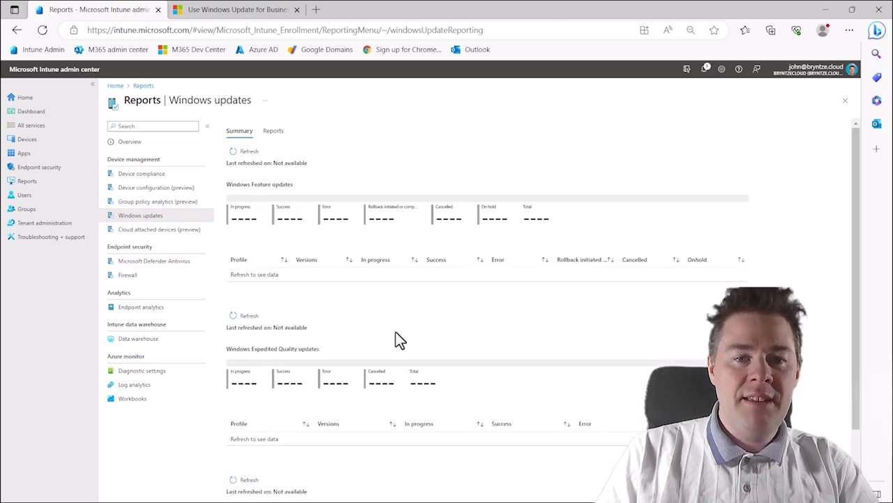
scroll(396, 333, "down", 3)
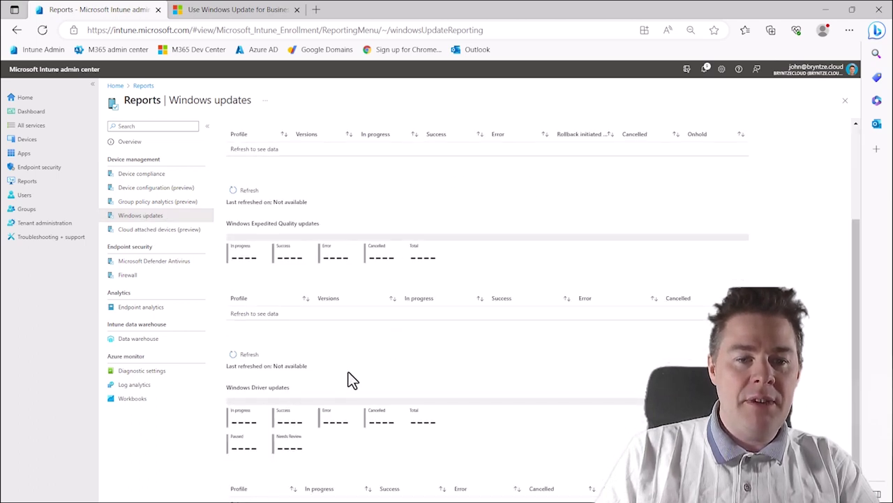
left_click_drag(251, 391, 312, 421)
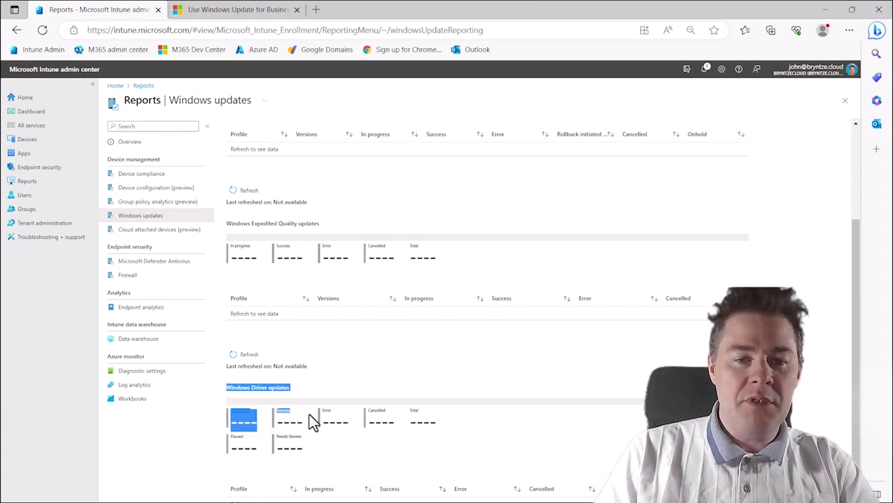
left_click(340, 434)
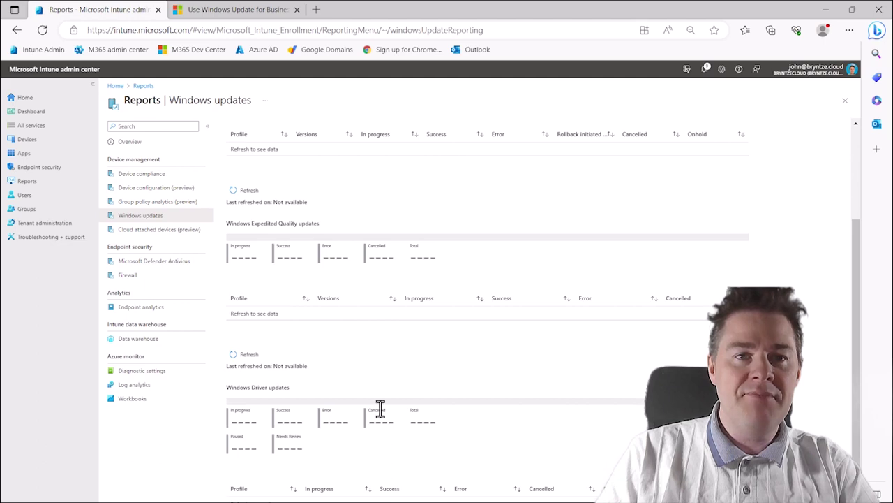
left_click(237, 10)
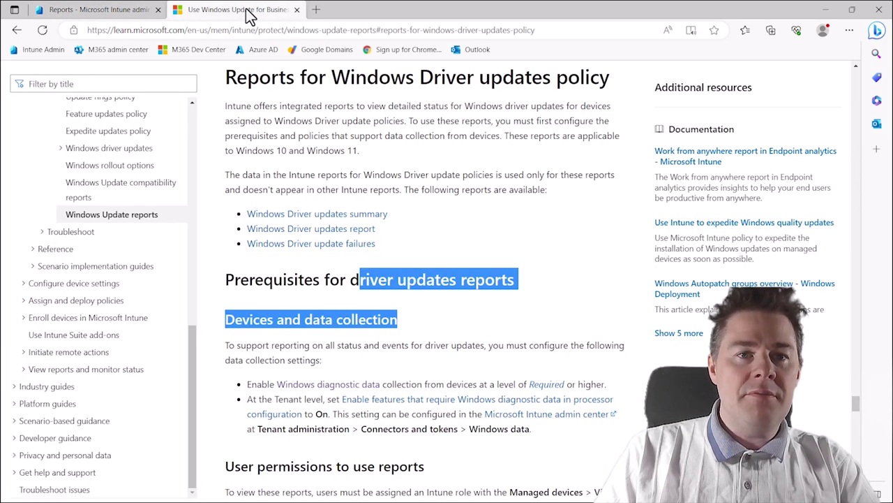
left_click(121, 10)
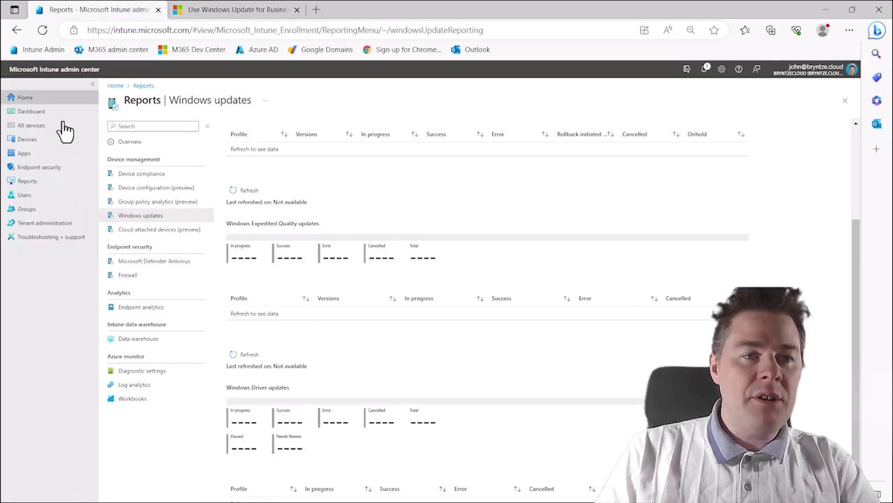
Step: Return to the Windows 10 and later driver update profiles and check the Dell profile's drivers to review
left_click(35, 141)
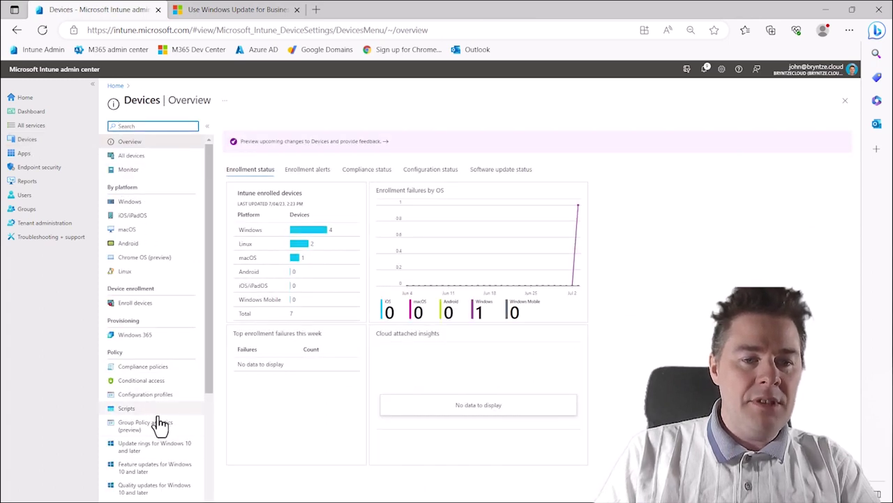
left_click_drag(209, 365, 209, 418)
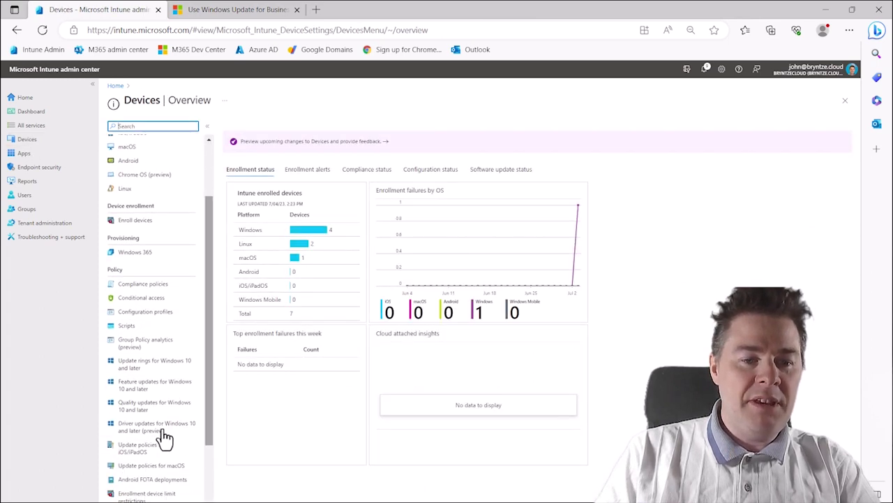
left_click(142, 429)
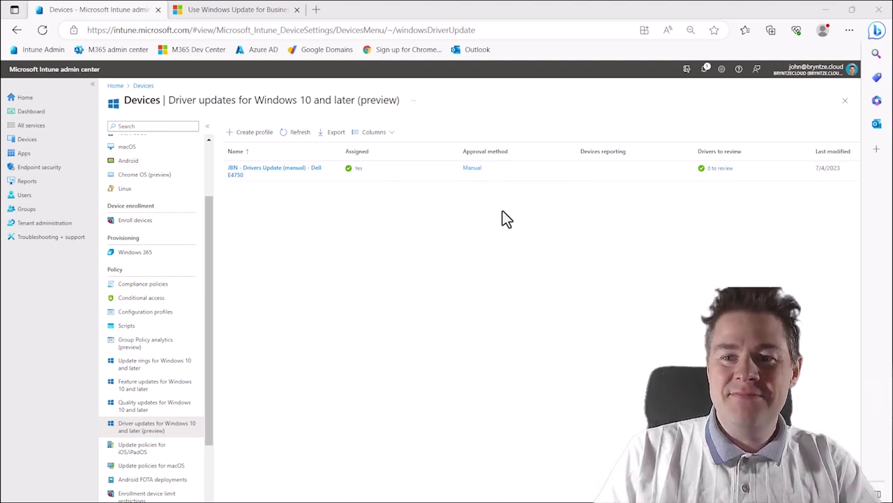
Step: Go to the driver updates for Windows 10 and later and open the Dell E4750 profile's drivers to review
left_click(115, 85)
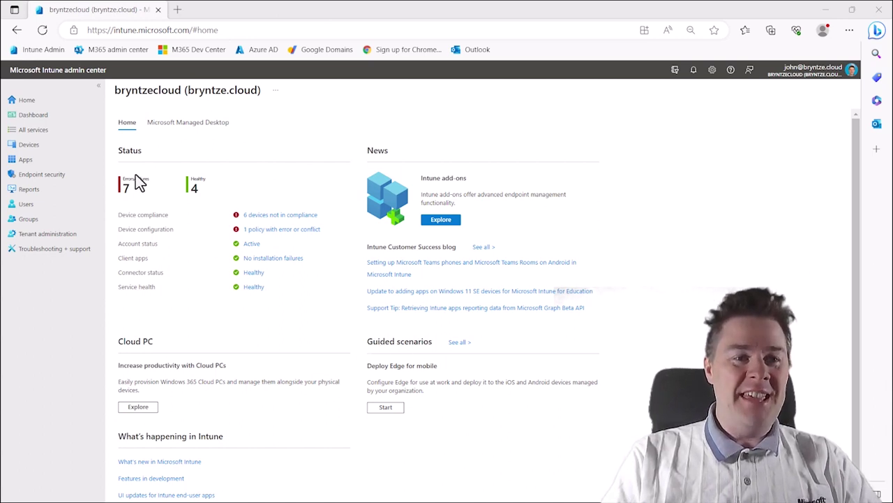
left_click(32, 150)
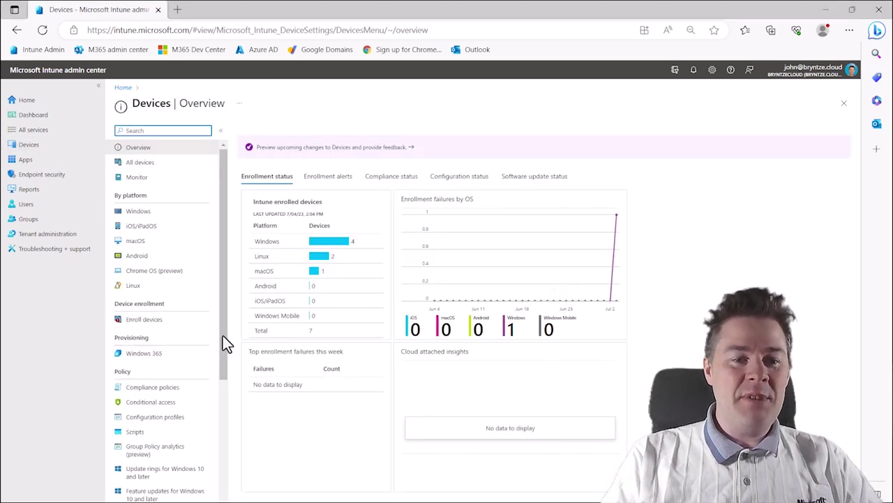
left_click_drag(223, 335, 222, 382)
scroll(221, 382, "down", 3)
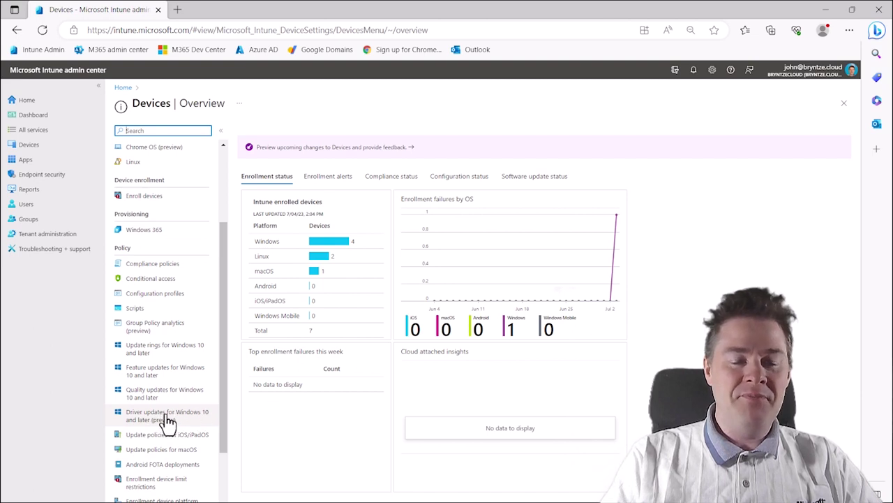
left_click(167, 421)
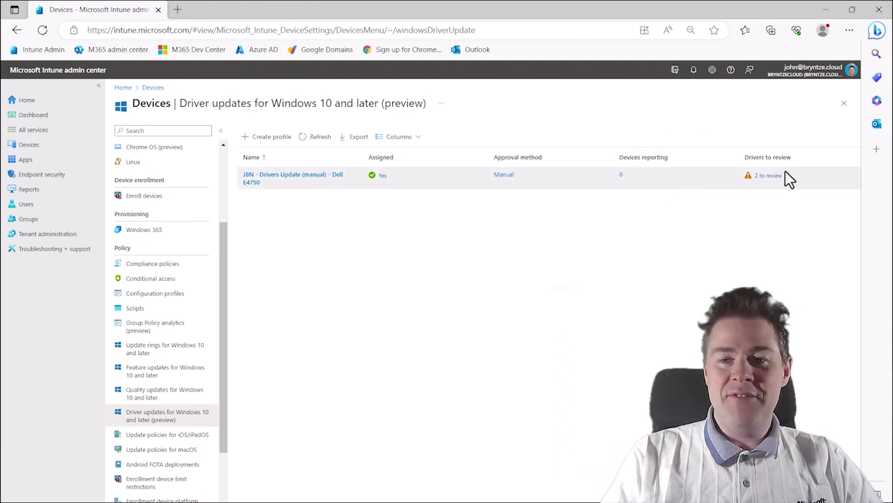
left_click(769, 178)
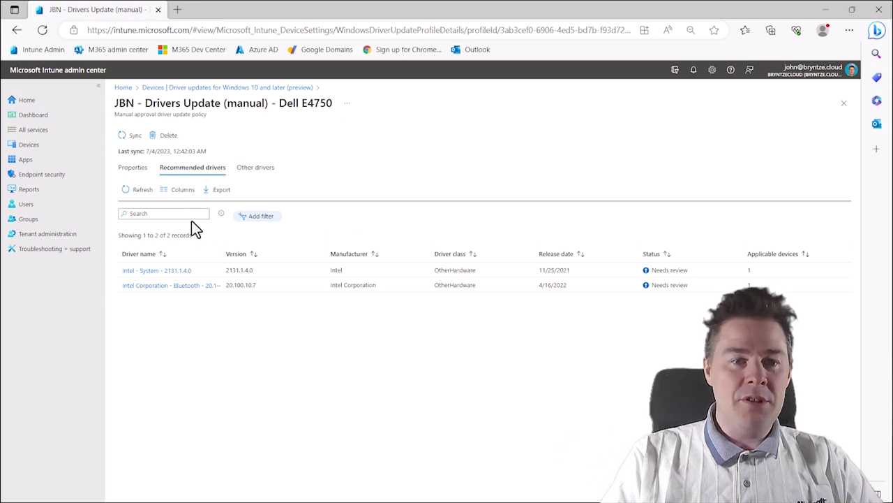
Step: Examine the profile's list of other drivers and return to the recommended drivers
left_click(257, 172)
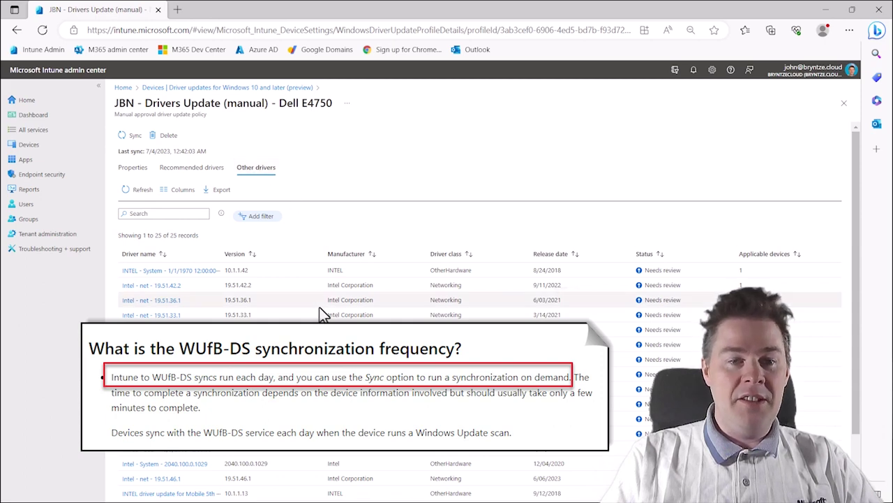
scroll(323, 314, "down", 3)
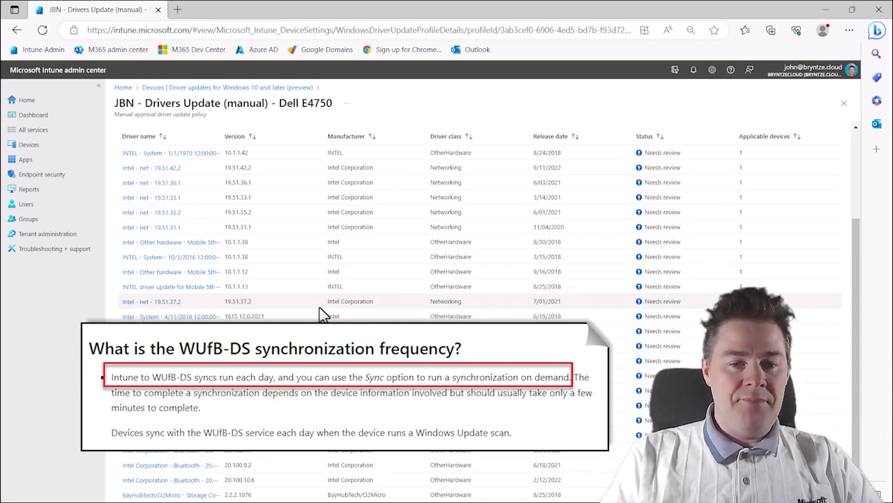
scroll(321, 308, "up", 3)
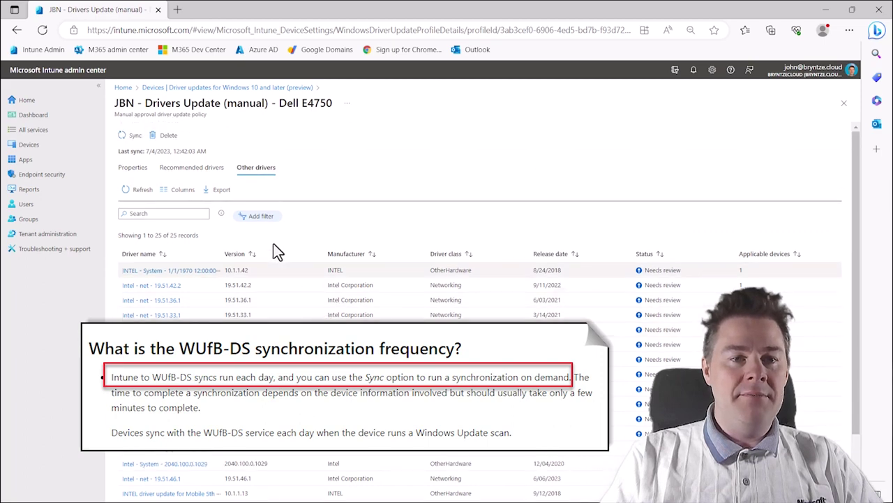
left_click(185, 174)
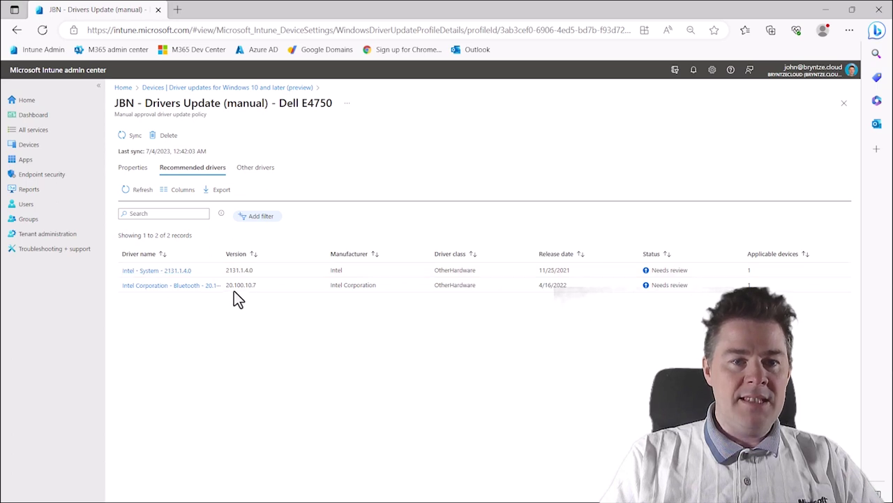
Step: Approve the Intel - System - 2131.1.4.0 driver, make it available in Windows Update from 07/04/2023, and save
left_click(164, 274)
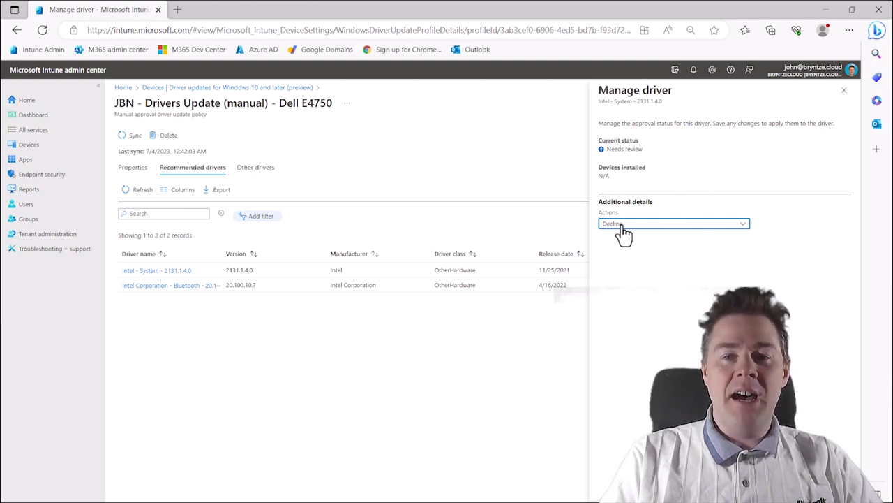
left_click(620, 227)
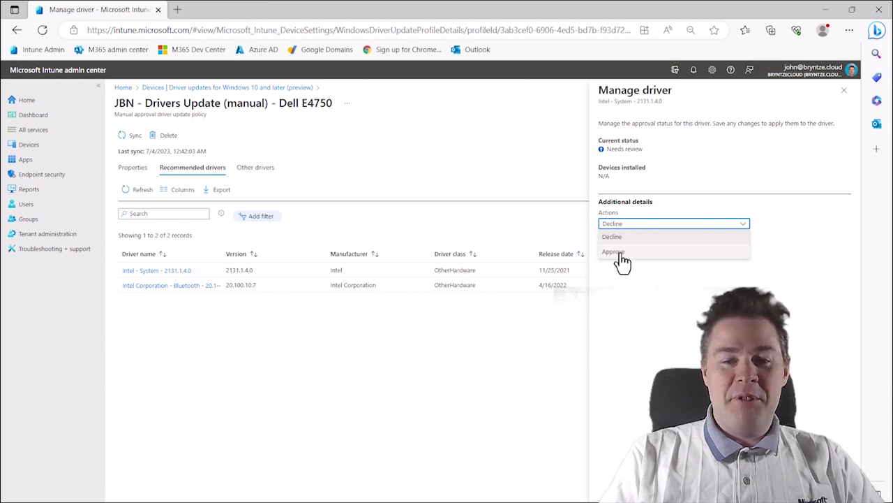
left_click(617, 251)
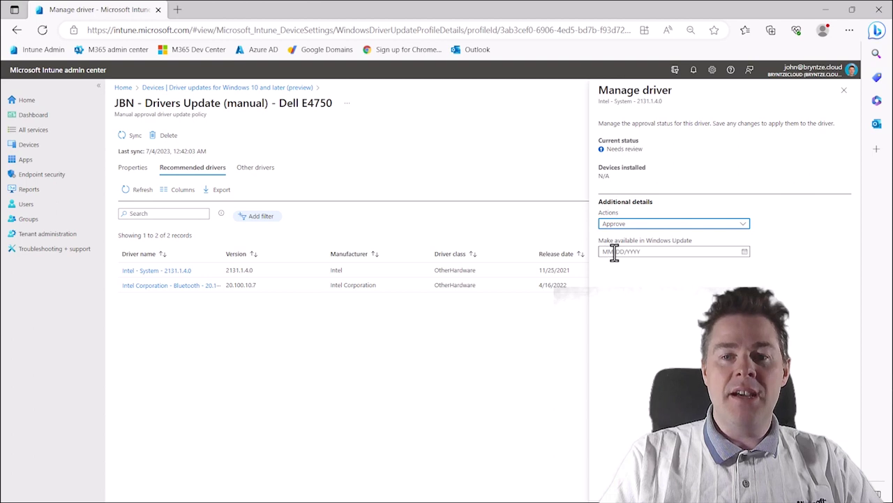
left_click(745, 252)
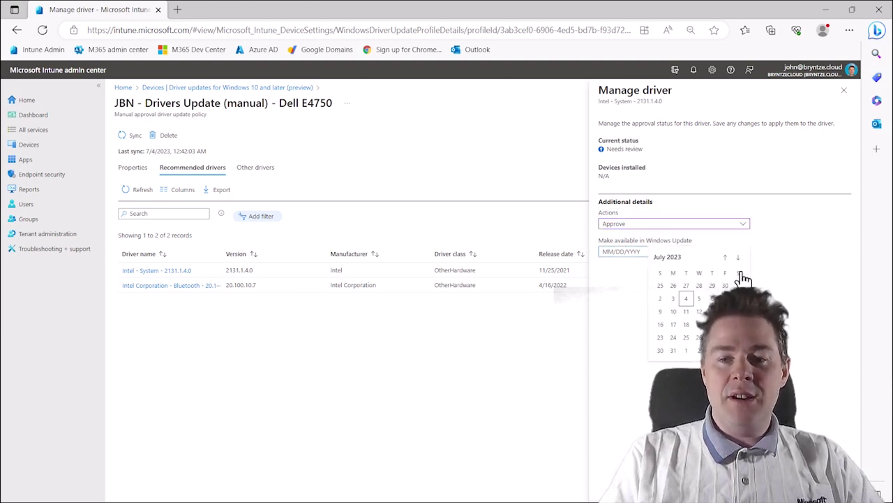
left_click(688, 301)
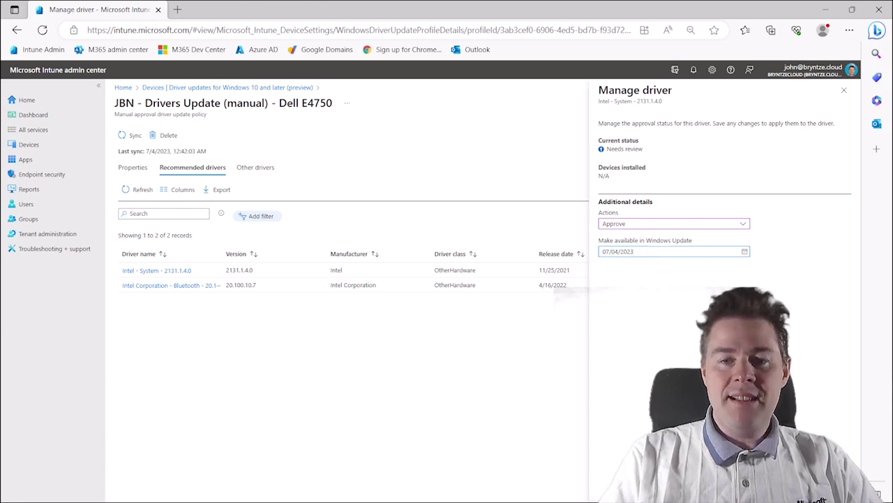
left_click(726, 360)
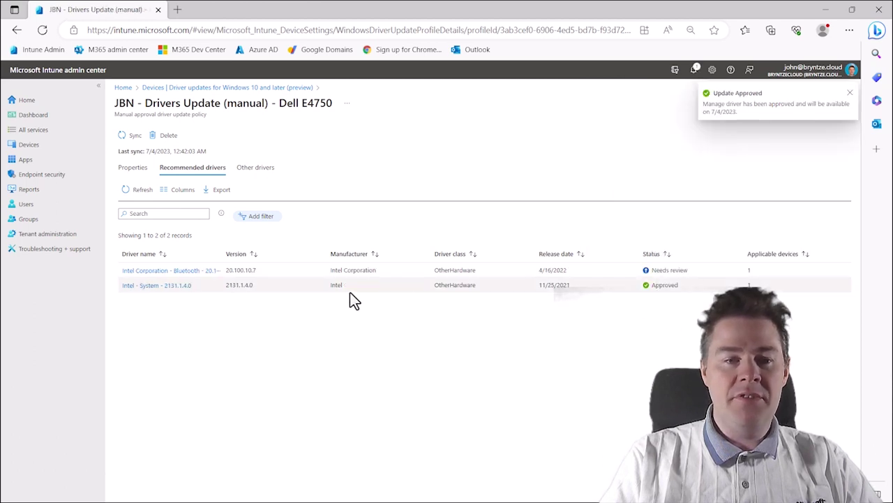
Step: Approve the Intel Corporation - Bluetooth - 20.100.10.7 driver and make it available in Windows Update from 7/5/2023
left_click(183, 270)
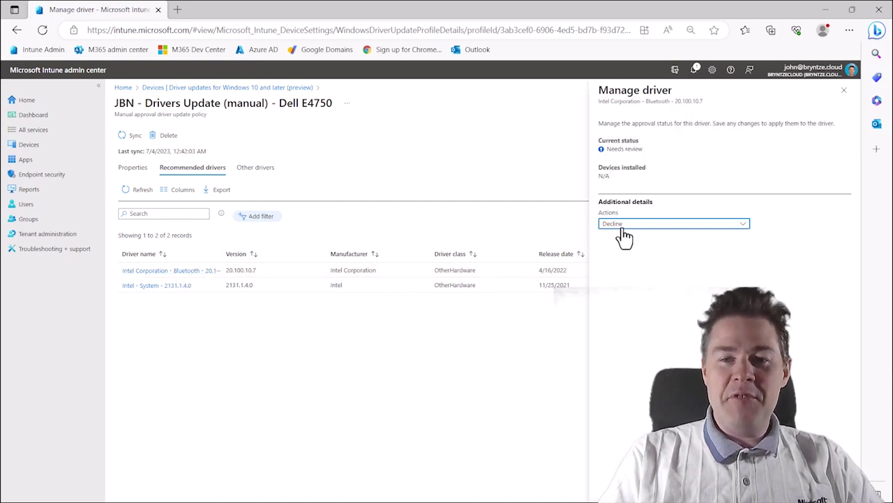
left_click(622, 225)
left_click(619, 254)
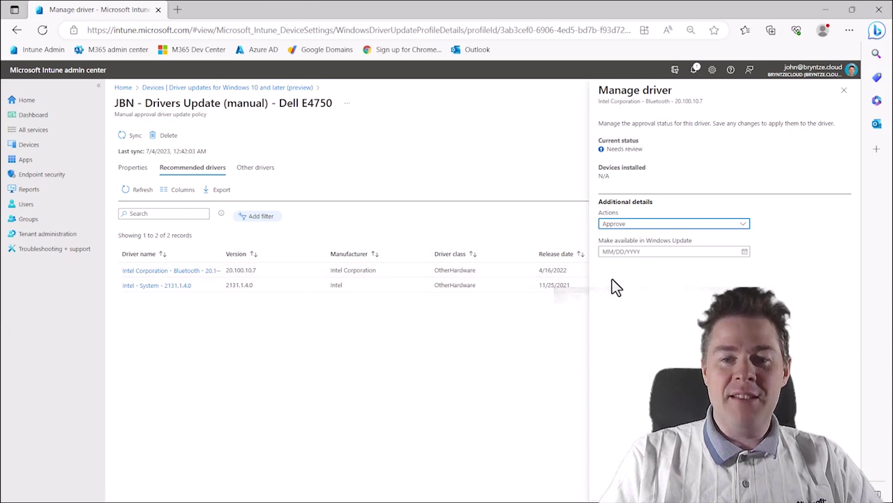
left_click(746, 253)
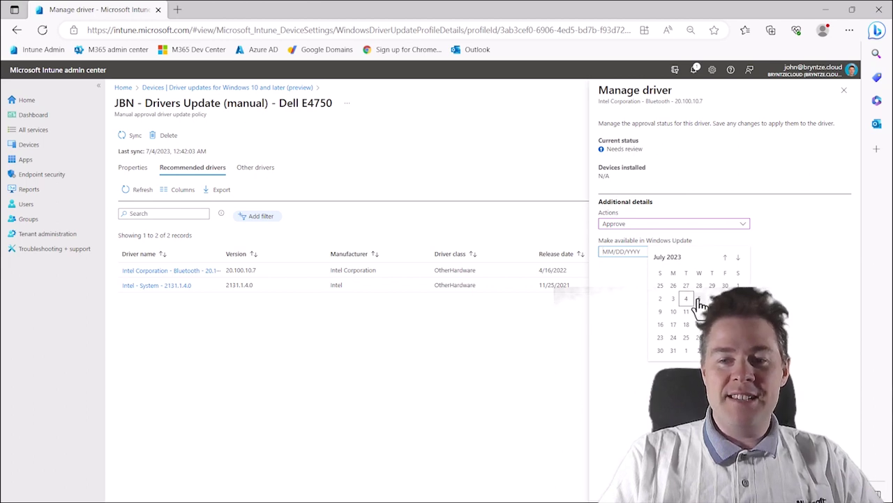
left_click(698, 299)
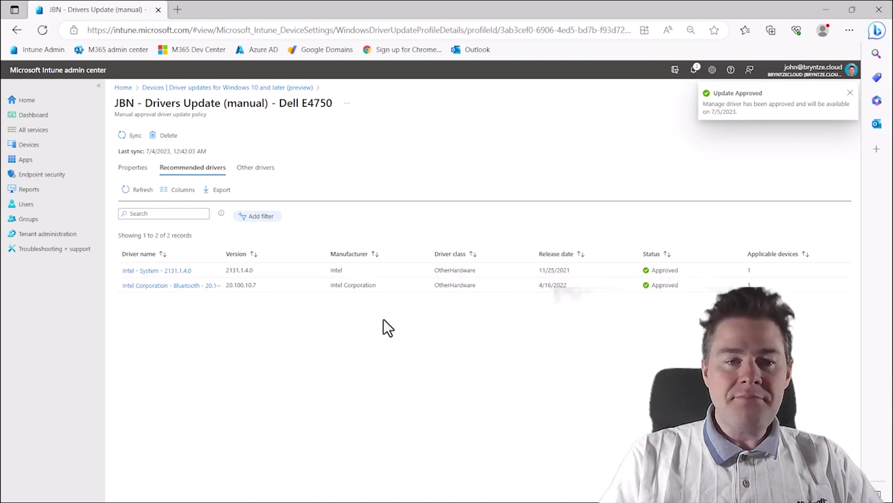
Step: Check the approval status of the other drivers, then return to the recommended ones
left_click(255, 171)
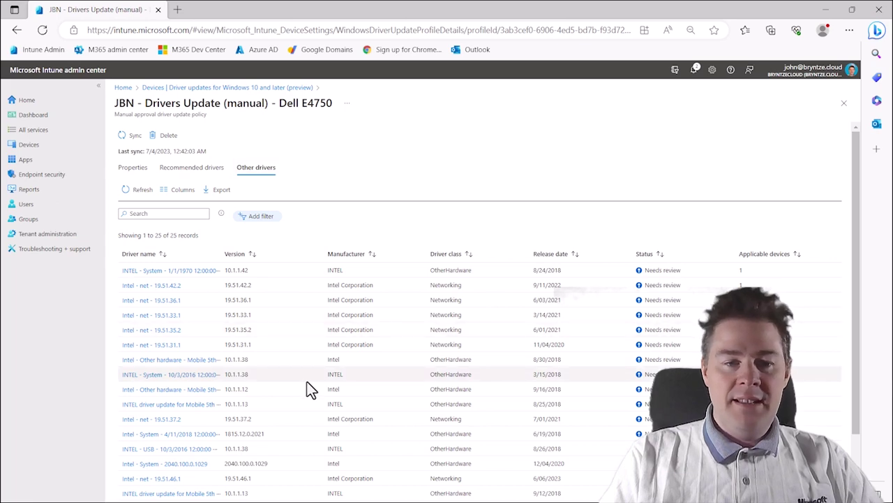
scroll(310, 389, "down", 3)
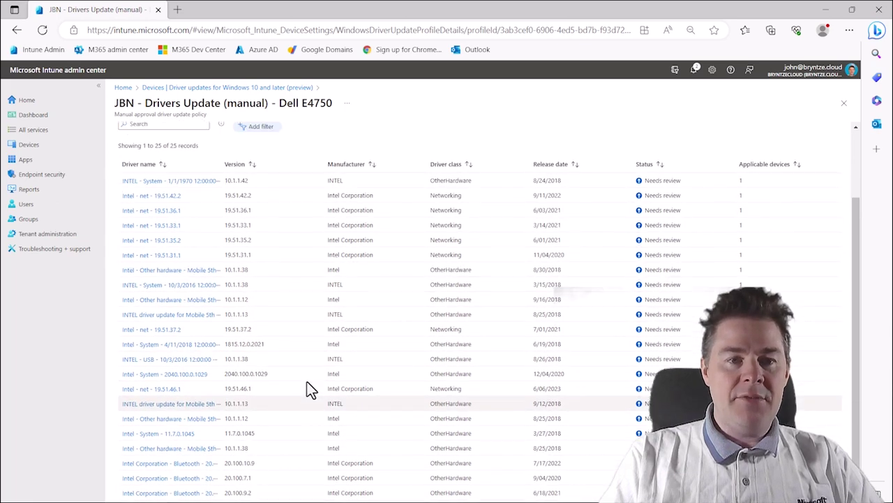
scroll(309, 388, "up", 3)
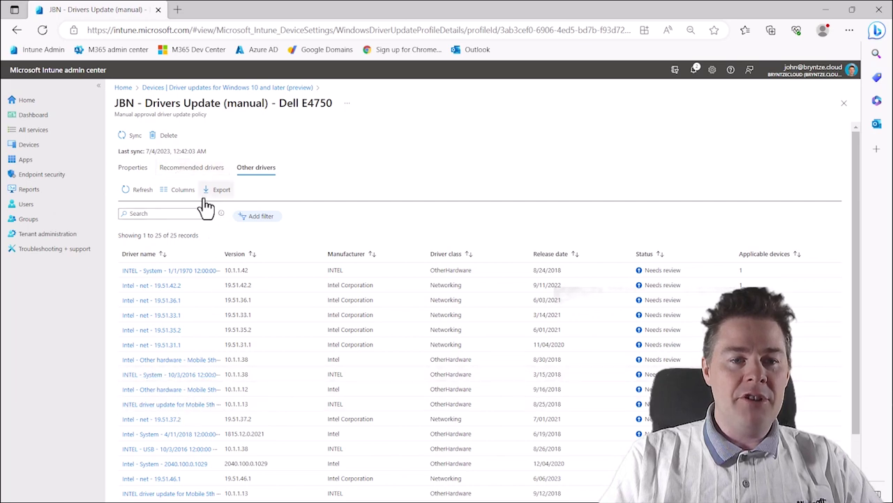
left_click(185, 168)
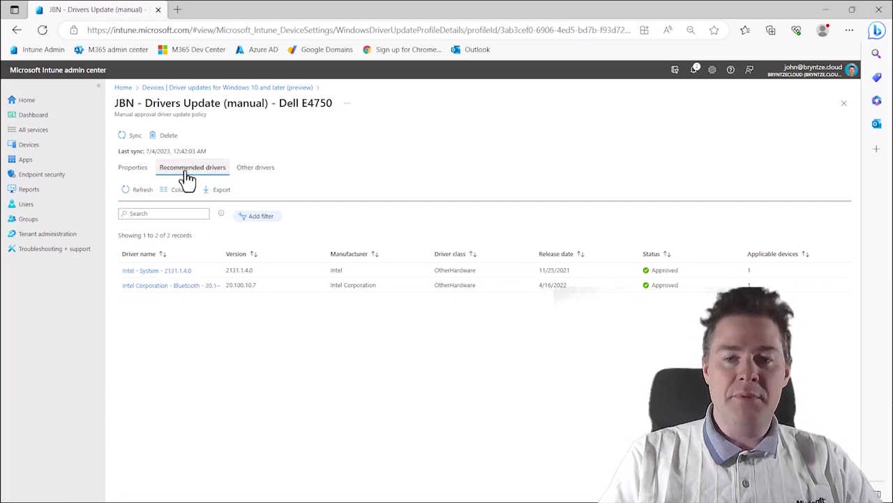
Step: Pause the approved Intel - System - 2131.1.4.0 driver and save the change
key("ctrl+minus")
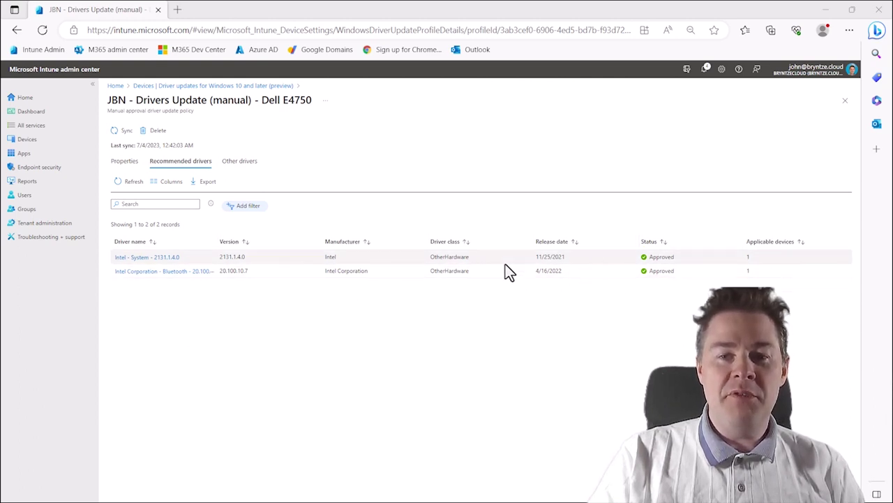
left_click(139, 257)
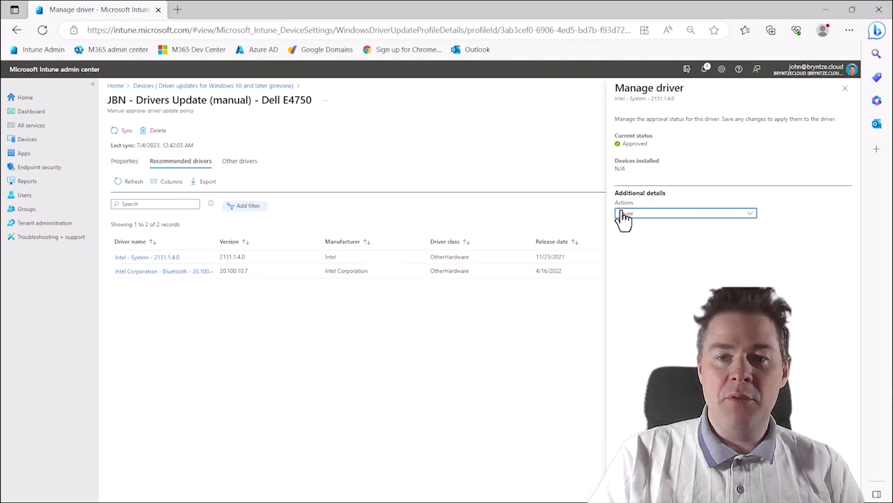
left_click(639, 217)
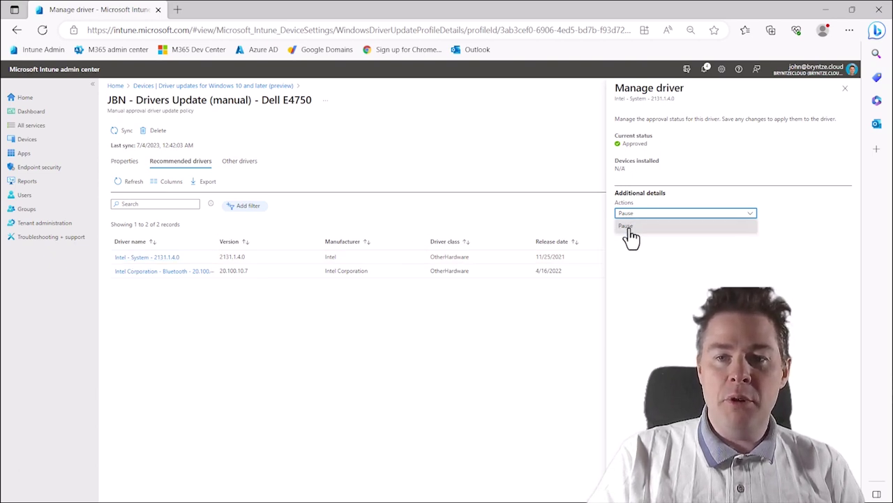
left_click(629, 228)
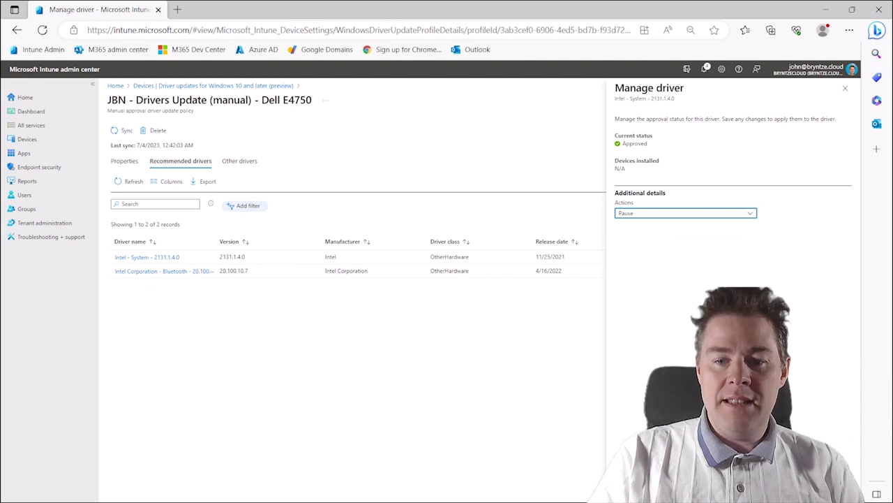
left_click(629, 485)
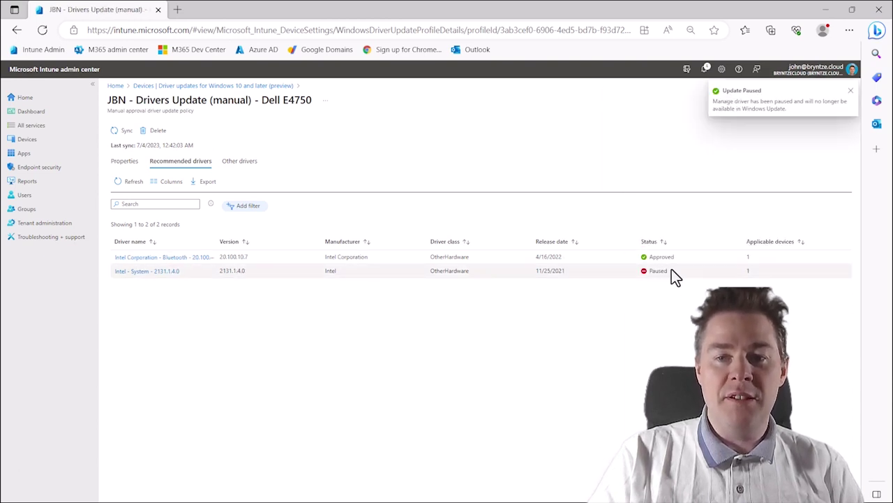
Step: Approve the paused Intel - System - 2131.1.4.0 driver again and pick its Windows Update availability date
left_click(143, 275)
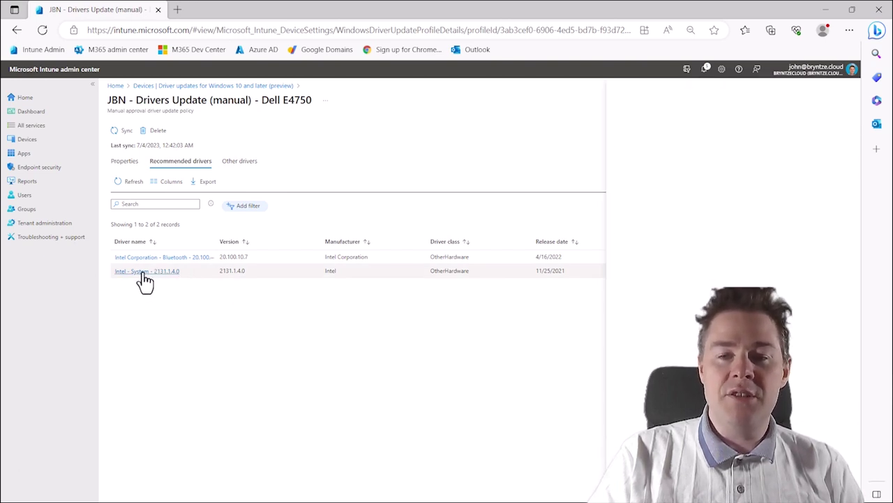
left_click(644, 217)
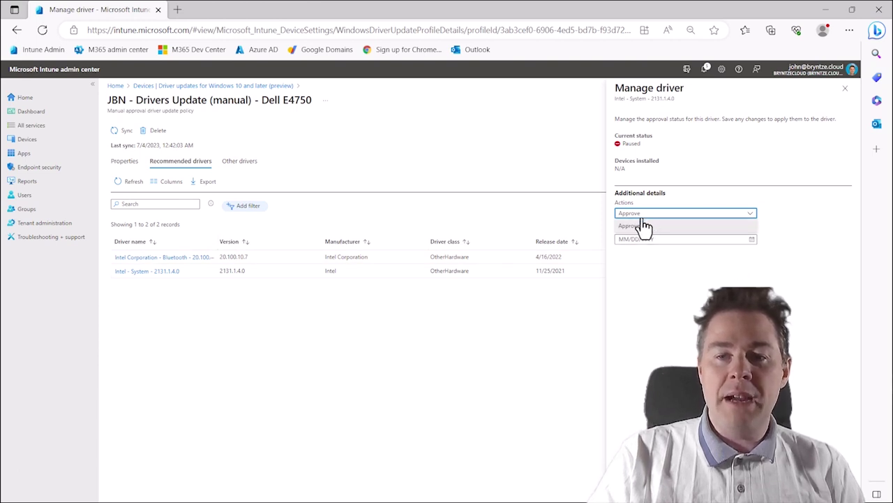
left_click(643, 225)
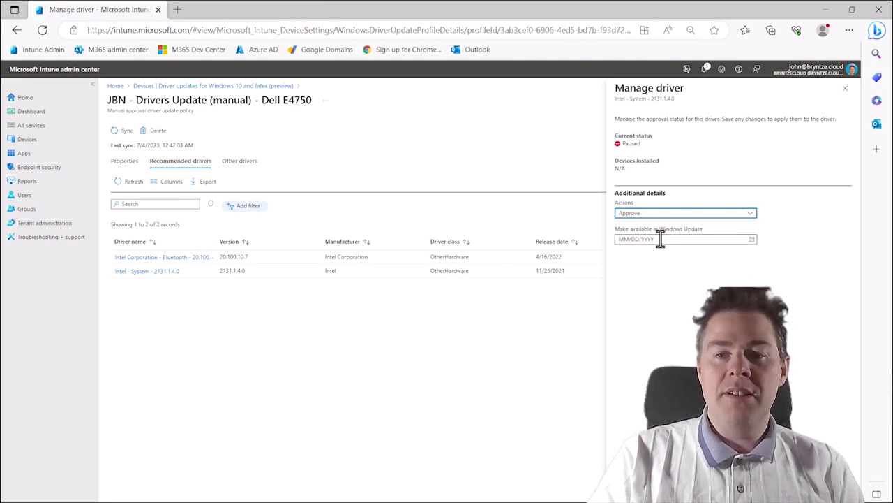
left_click(752, 240)
left_click(701, 286)
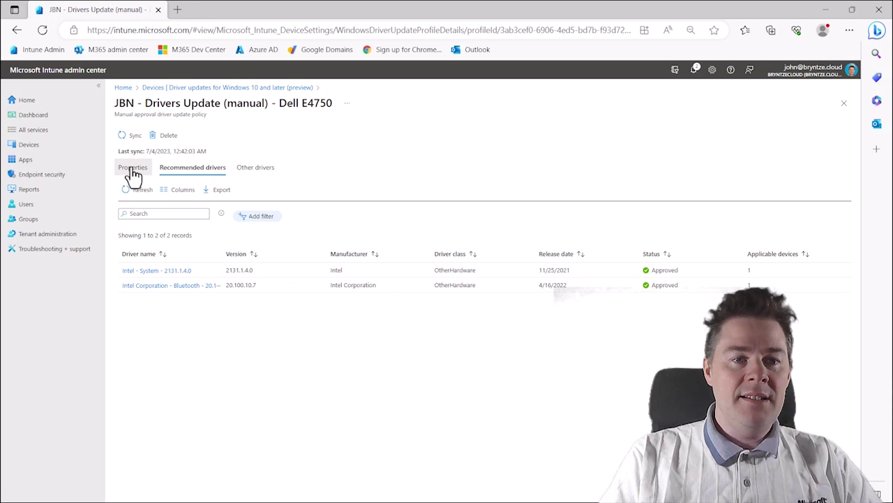
Step: Check the Dell profile's properties, then reopen its drivers to review from the driver update profile list
left_click(133, 170)
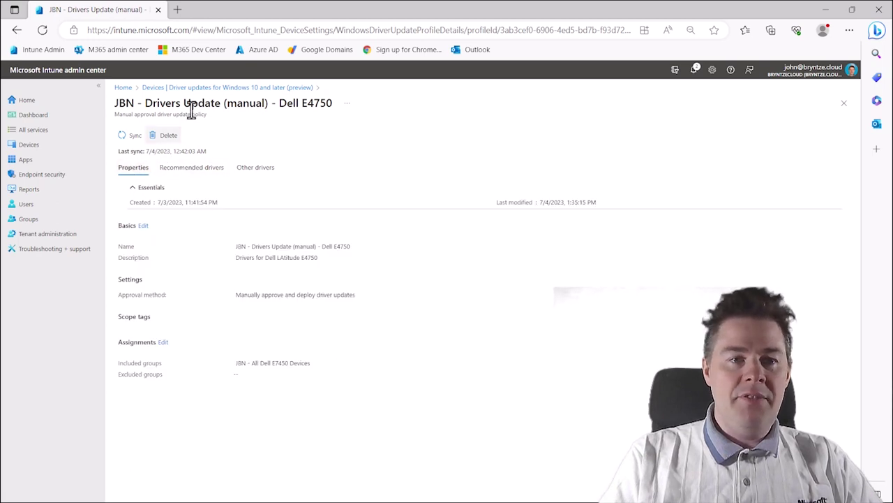
left_click(232, 89)
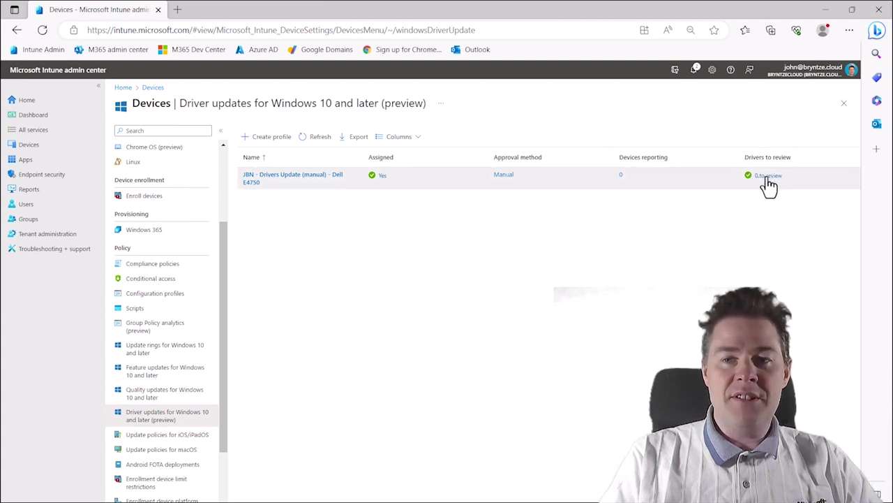
left_click(768, 180)
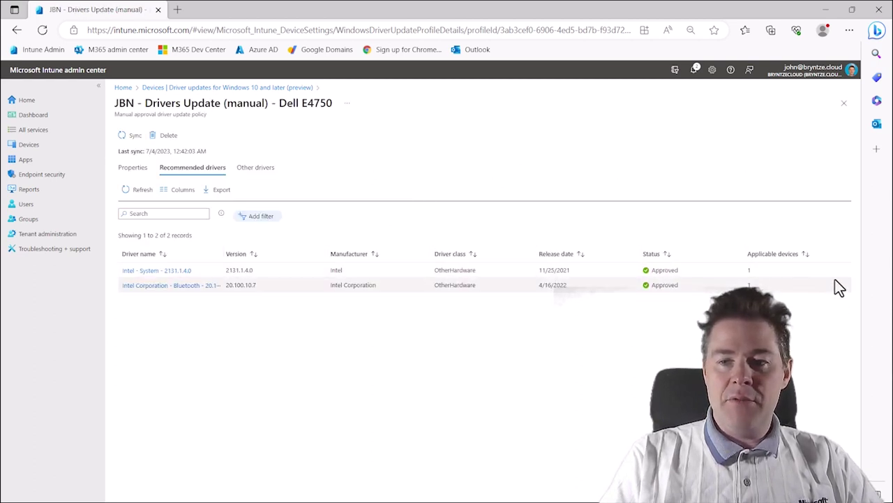
left_click(849, 30)
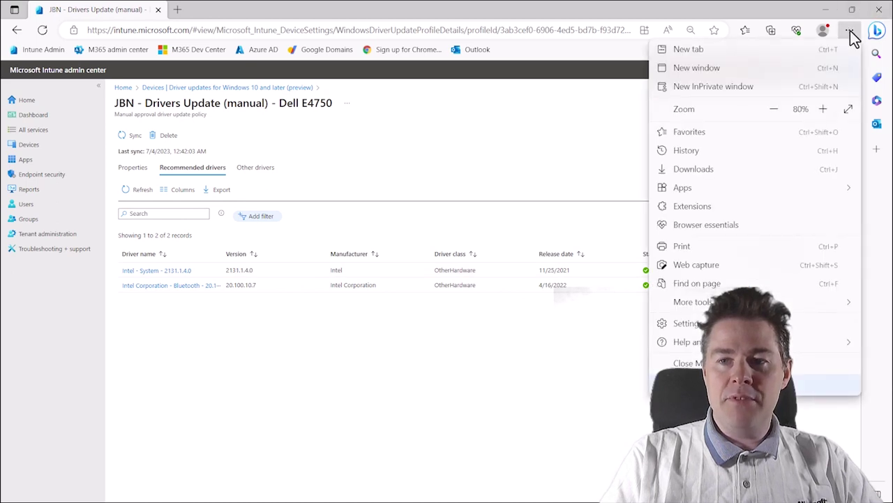
left_click(774, 109)
left_click(774, 109)
left_click(774, 108)
left_click(774, 108)
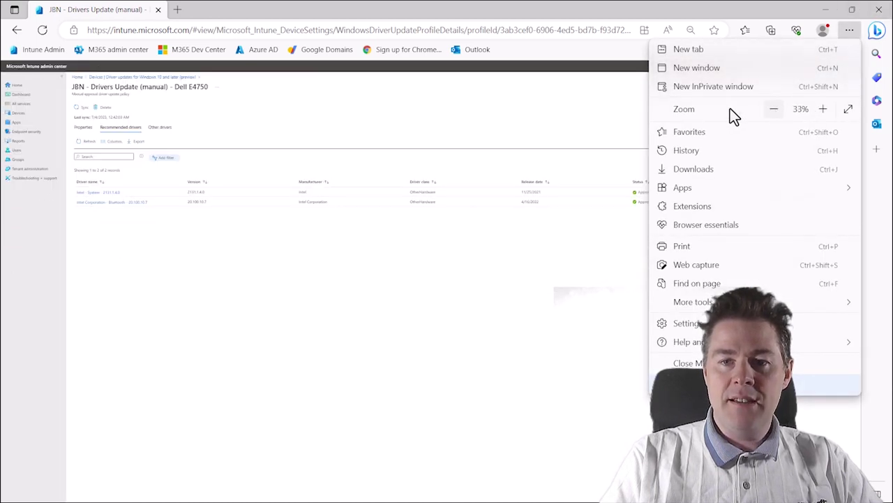
left_click(584, 248)
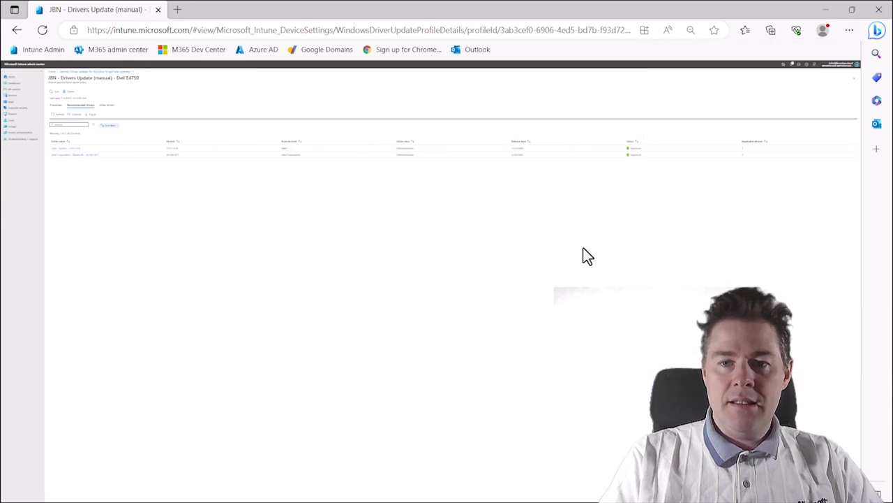
left_click(849, 30)
left_click(824, 110)
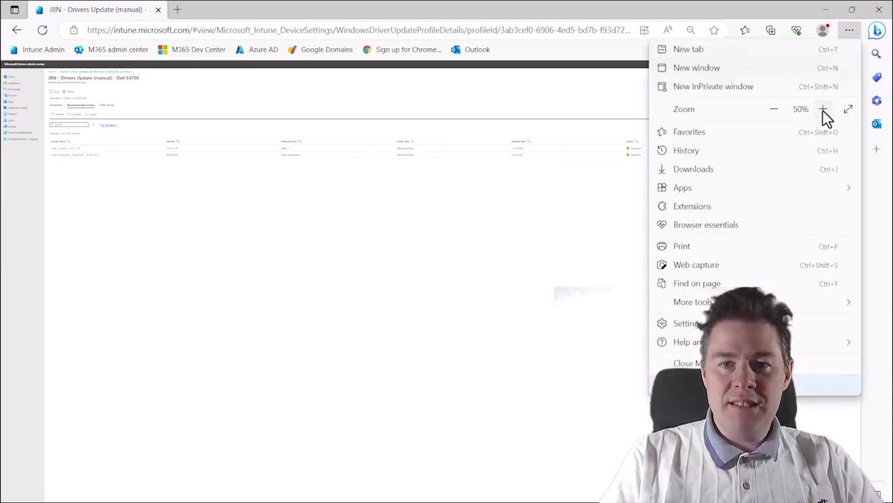
left_click(551, 245)
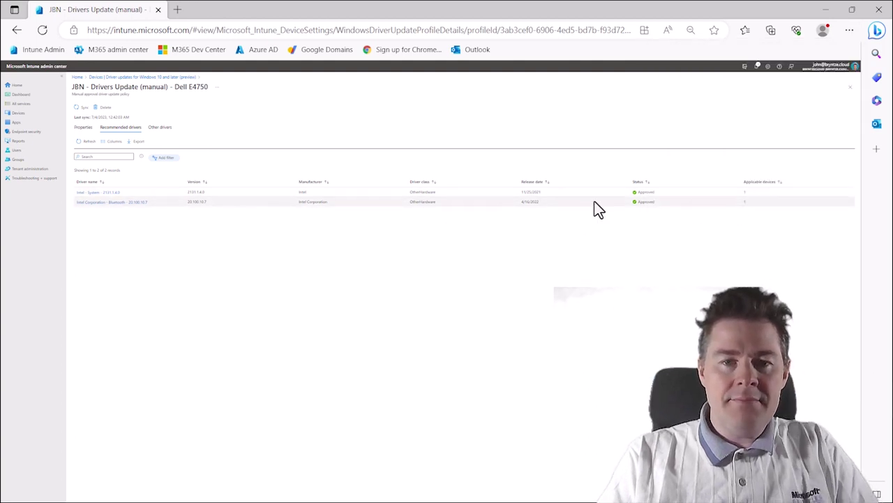
left_click(851, 34)
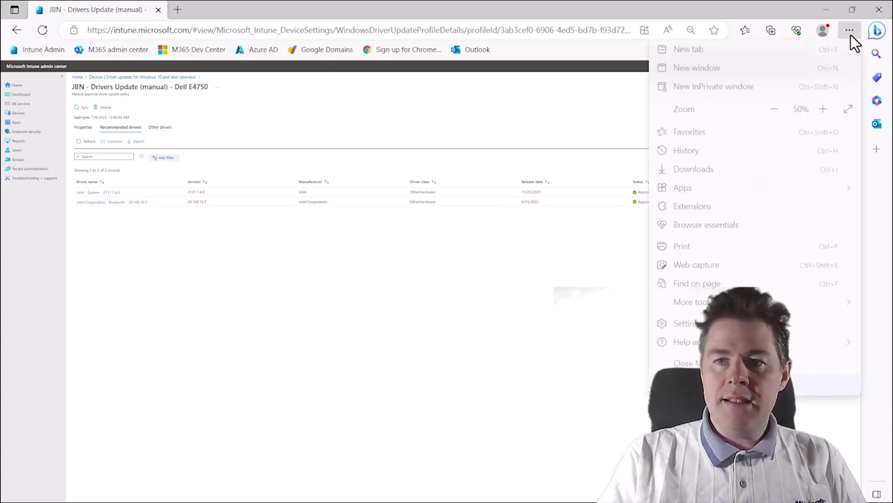
left_click(781, 108)
left_click(558, 270)
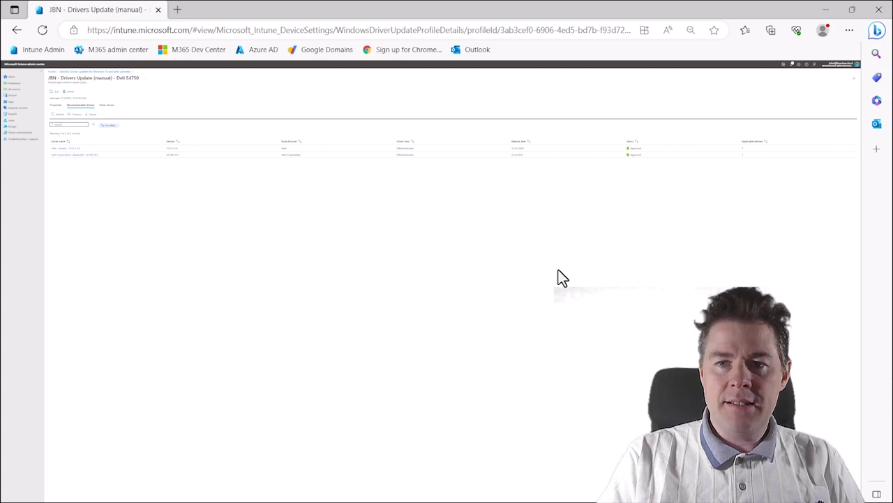
Step: Set the browser's page zoom to 75%
left_click(850, 32)
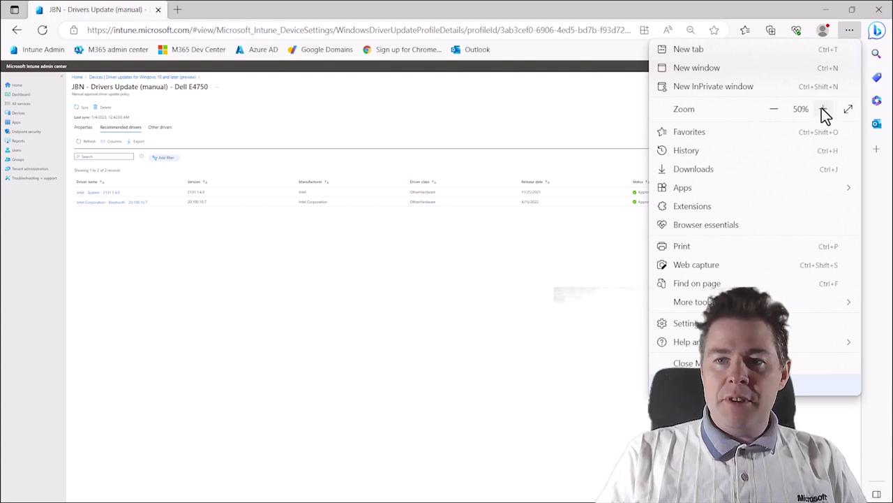
left_click(822, 110)
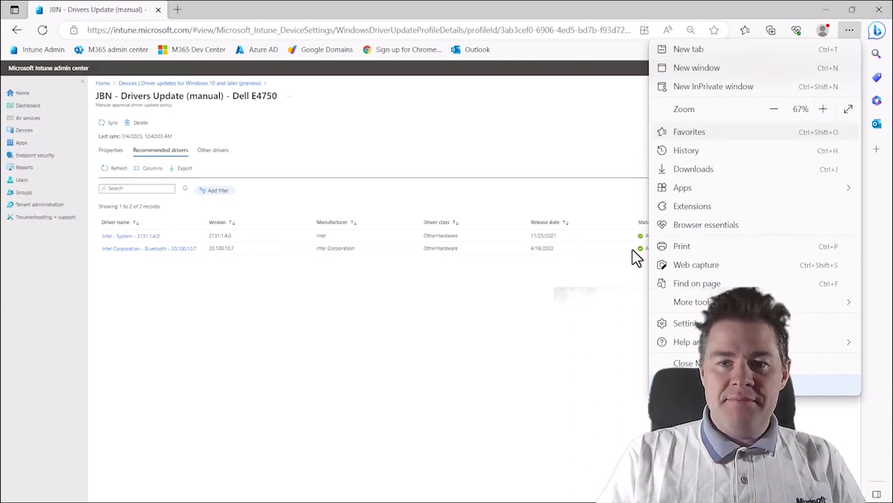
left_click(824, 111)
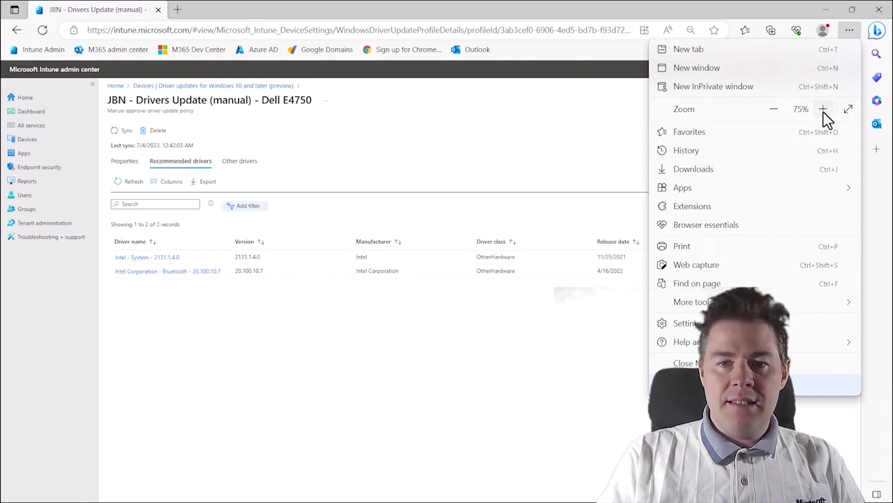
left_click(621, 327)
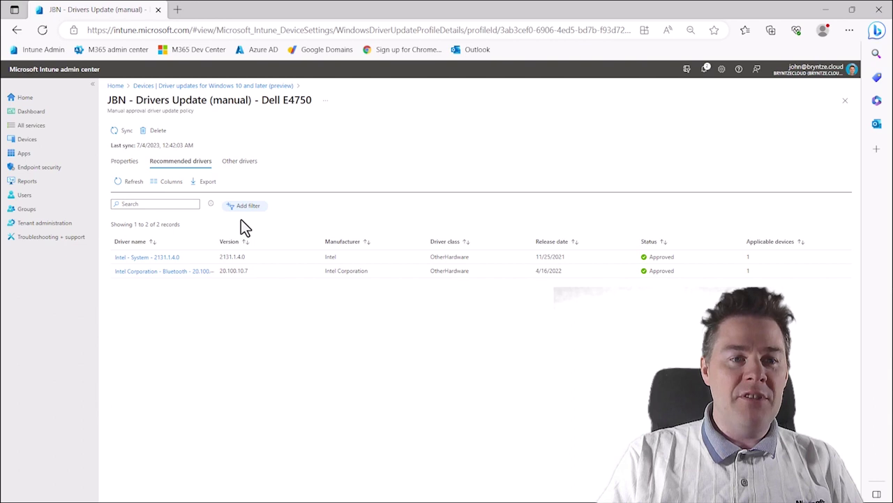
Step: Look up the JBN-Win10DellE7450 computer among all devices and open its overview
left_click(25, 141)
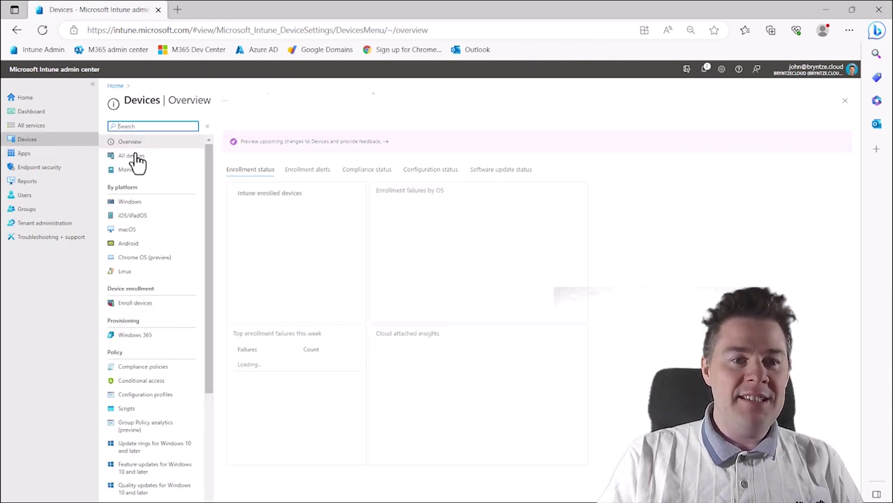
left_click(131, 160)
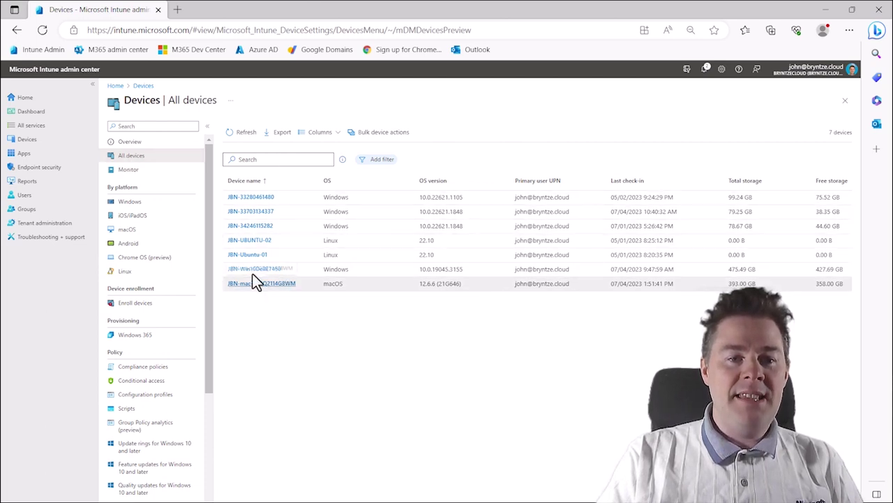
left_click_drag(252, 278, 262, 265)
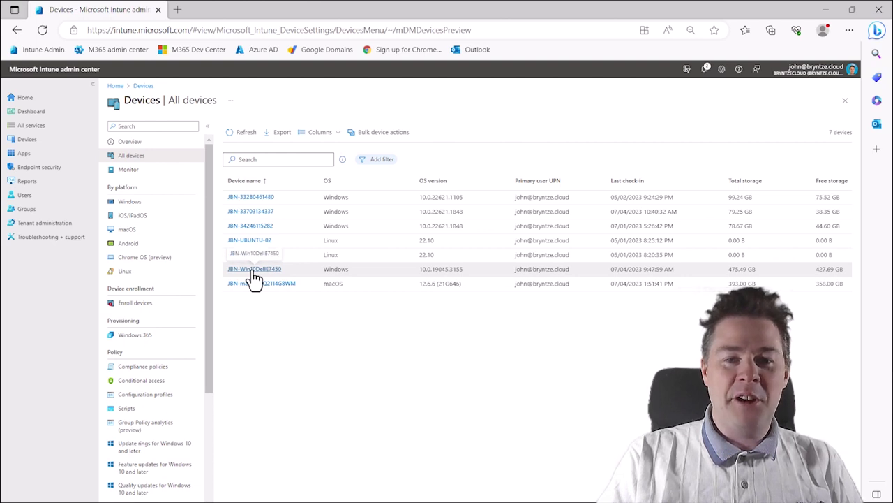
left_click(253, 271)
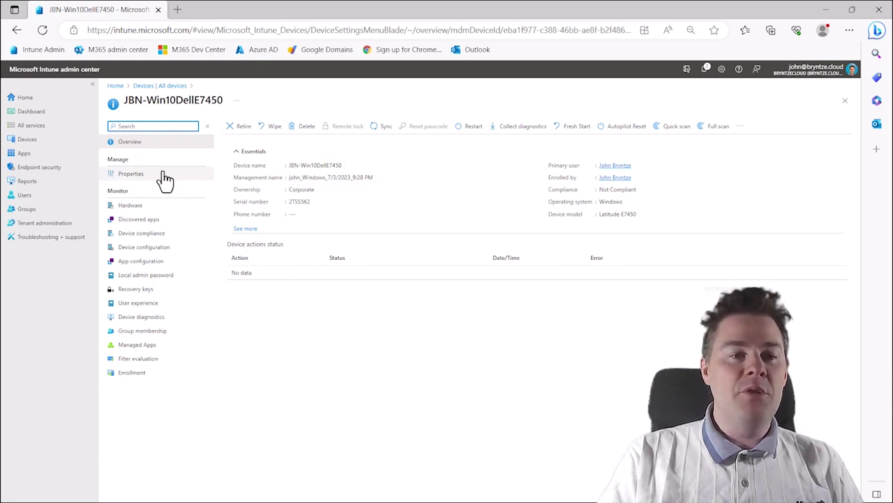
Step: Return to the driver update profiles for Windows 10 and later
left_click(27, 141)
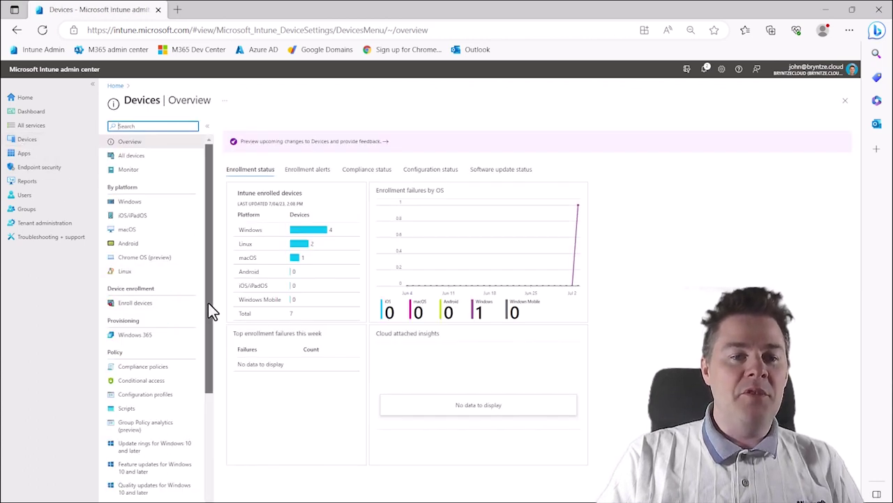
scroll(208, 307, "down", 2)
scroll(208, 364, "down", 1)
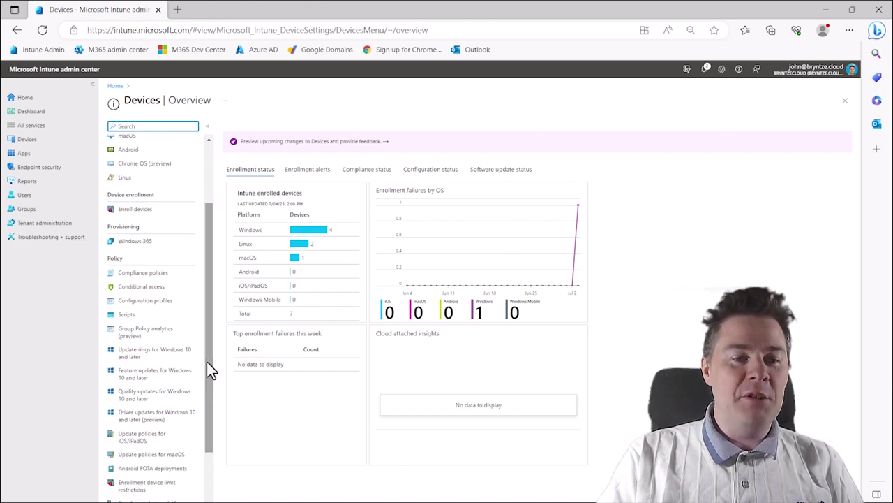
left_click(158, 416)
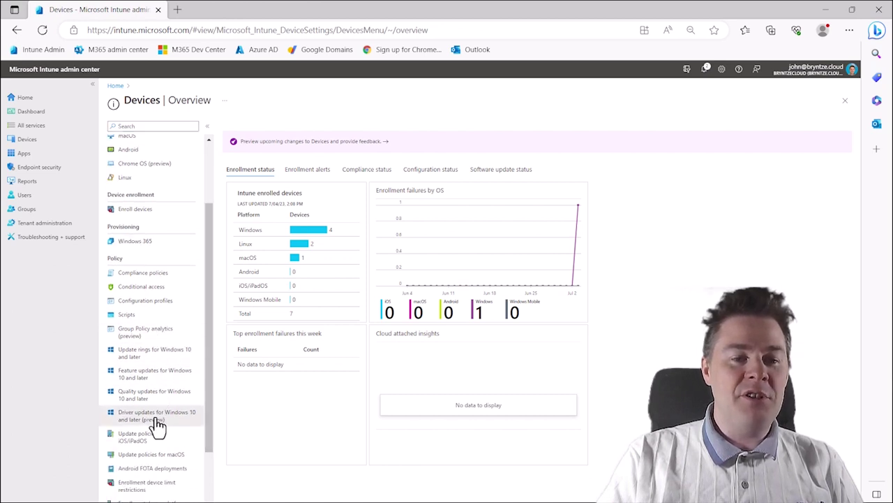